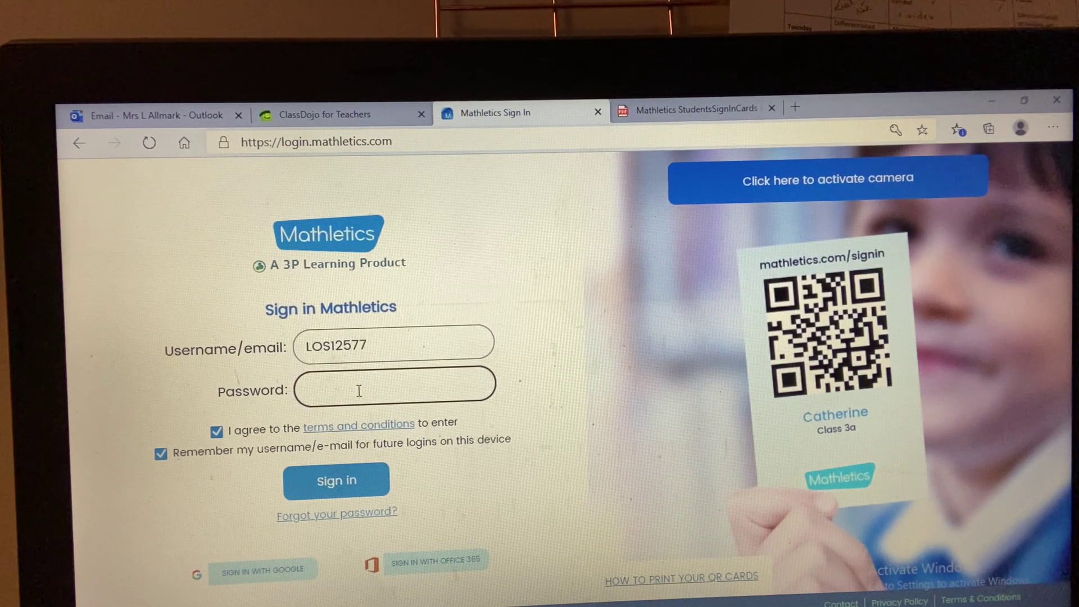
Enter the student password and sign in to Mathletics.
{"action": "left_click", "coordinate": [359, 390]}
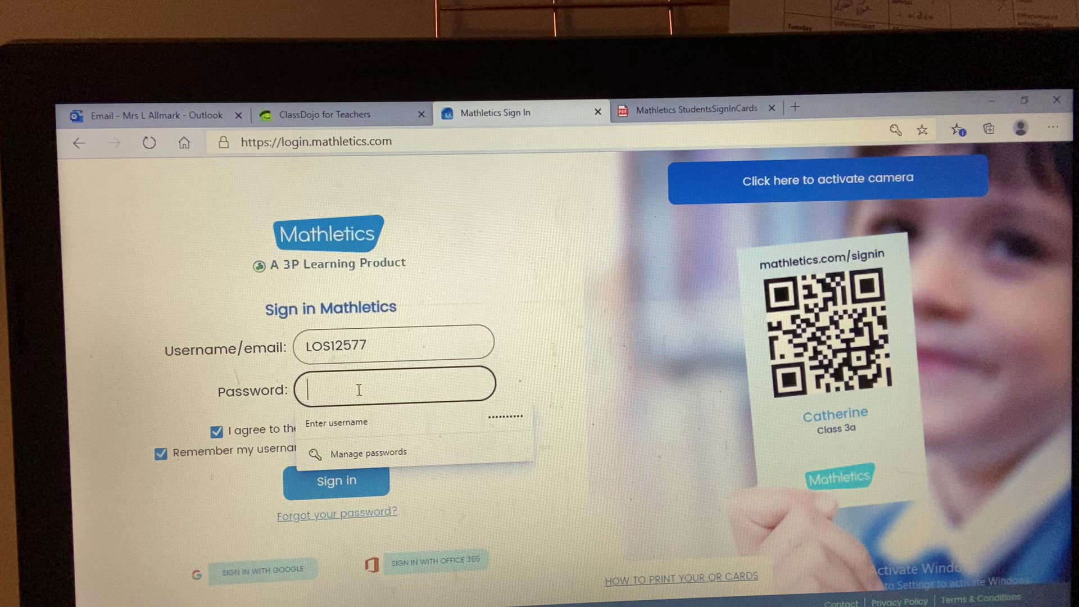
{"action": "type", "text": "***"}
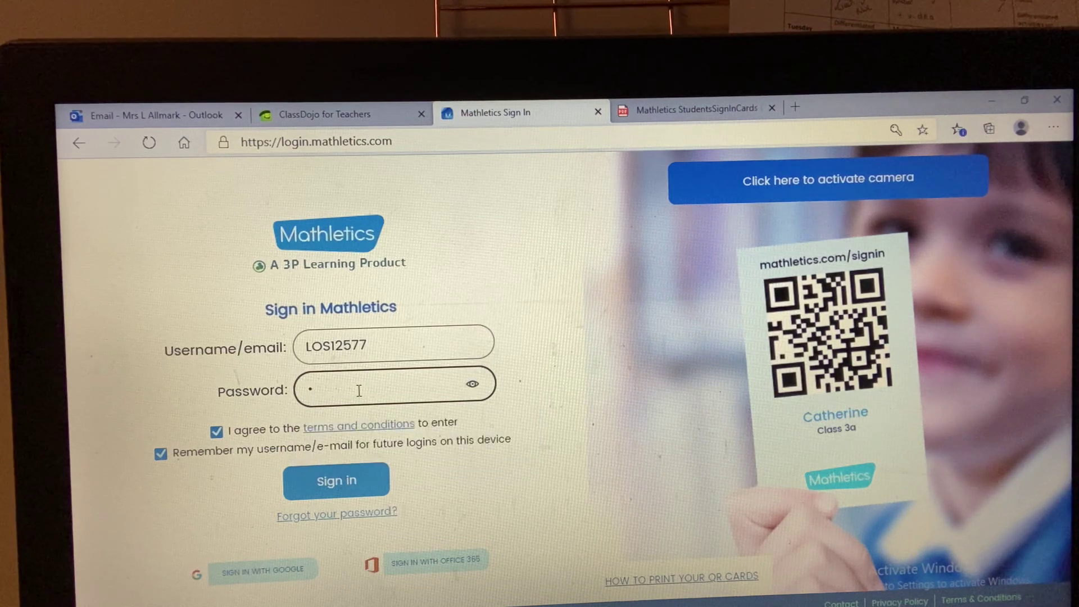
{"action": "type", "text": "**"}
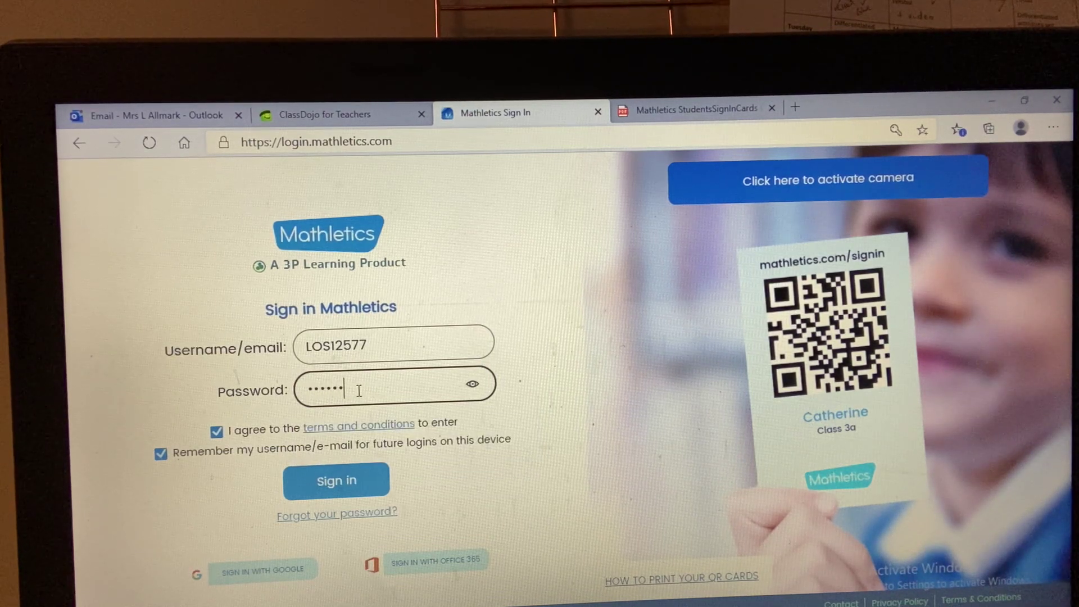
{"action": "key", "text": "Return"}
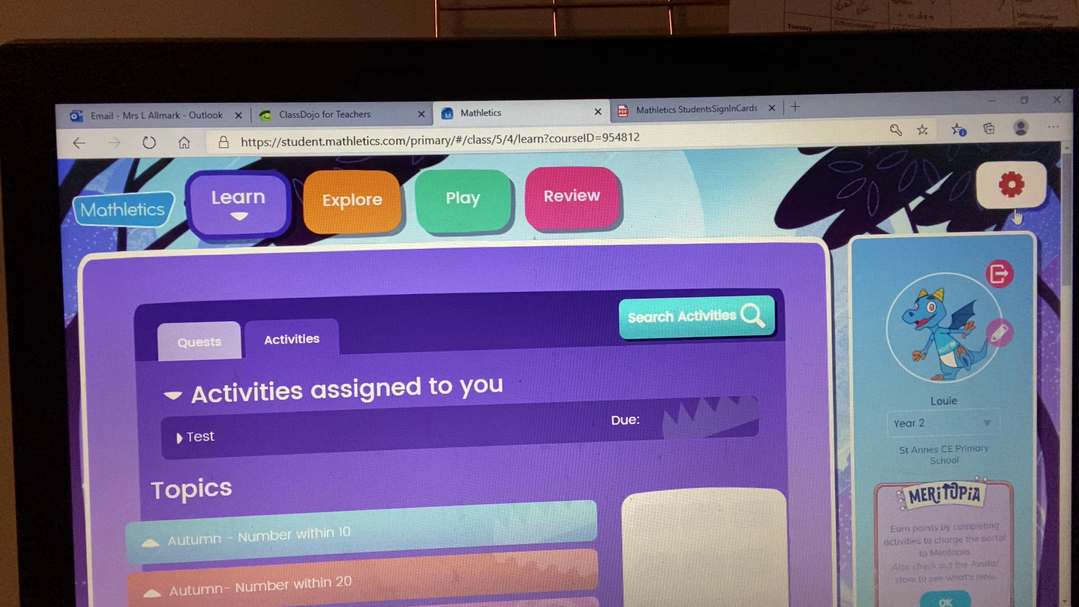
{"action": "left_click", "coordinate": [1012, 185]}
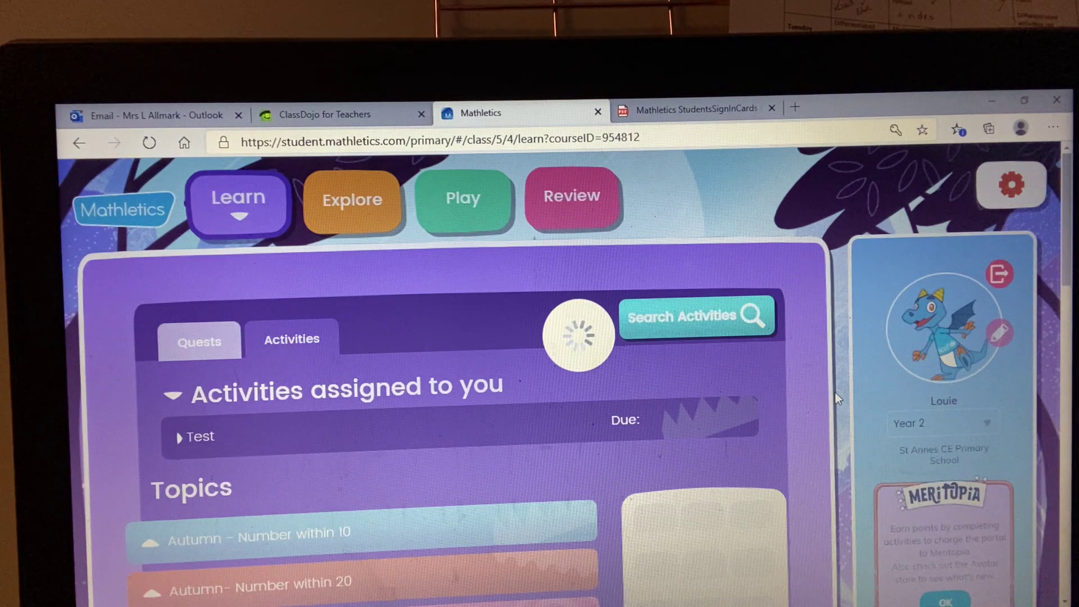
{"action": "scroll", "coordinate": [835, 393], "scroll_direction": "down", "scroll_amount": 3}
{"action": "scroll", "coordinate": [836, 392], "scroll_direction": "down", "scroll_amount": 2}
{"action": "scroll", "coordinate": [835, 392], "scroll_direction": "up", "scroll_amount": 5}
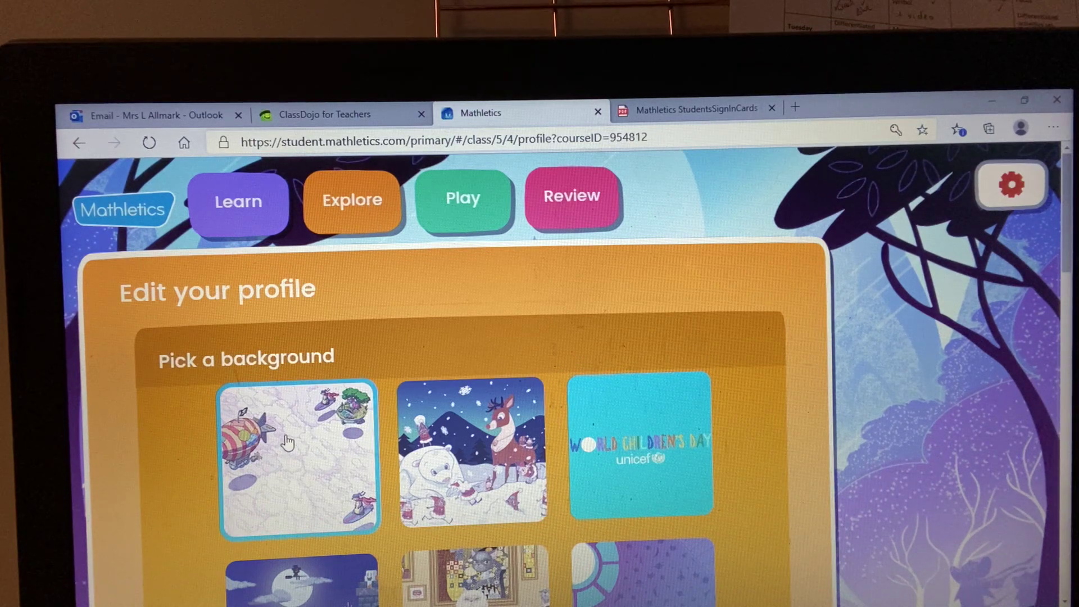
{"action": "left_click", "coordinate": [221, 202]}
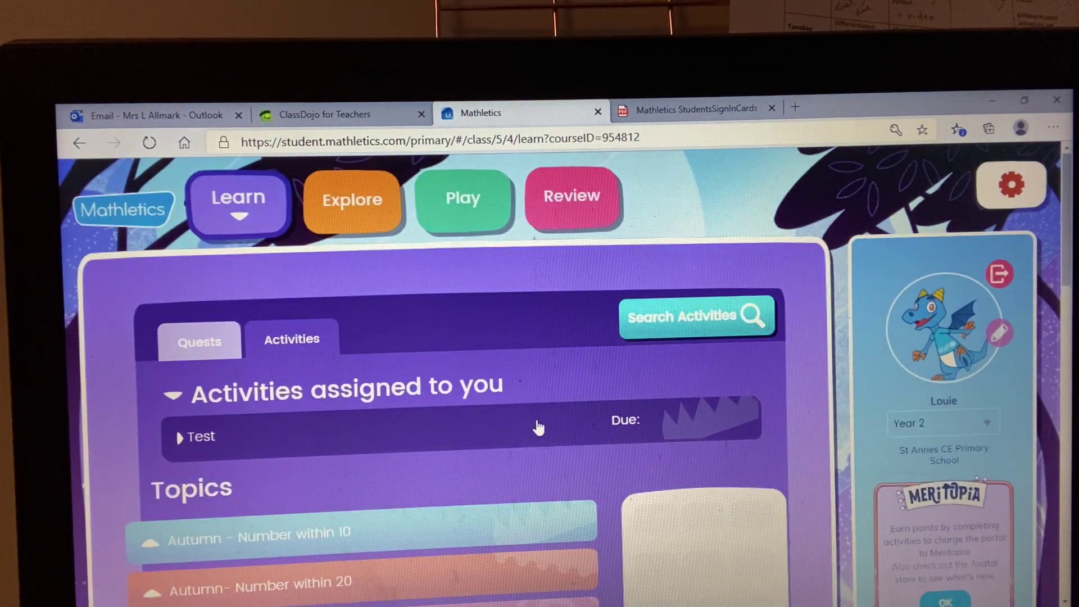
{"action": "scroll", "coordinate": [538, 427], "scroll_direction": "down", "scroll_amount": 3}
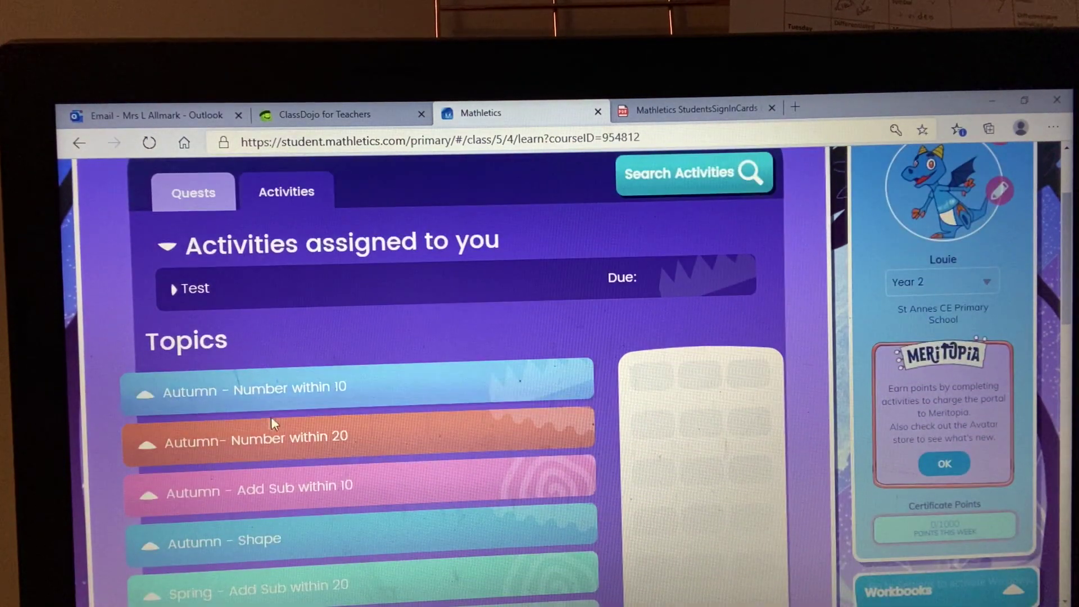
{"action": "scroll", "coordinate": [279, 404], "scroll_direction": "down", "scroll_amount": 2}
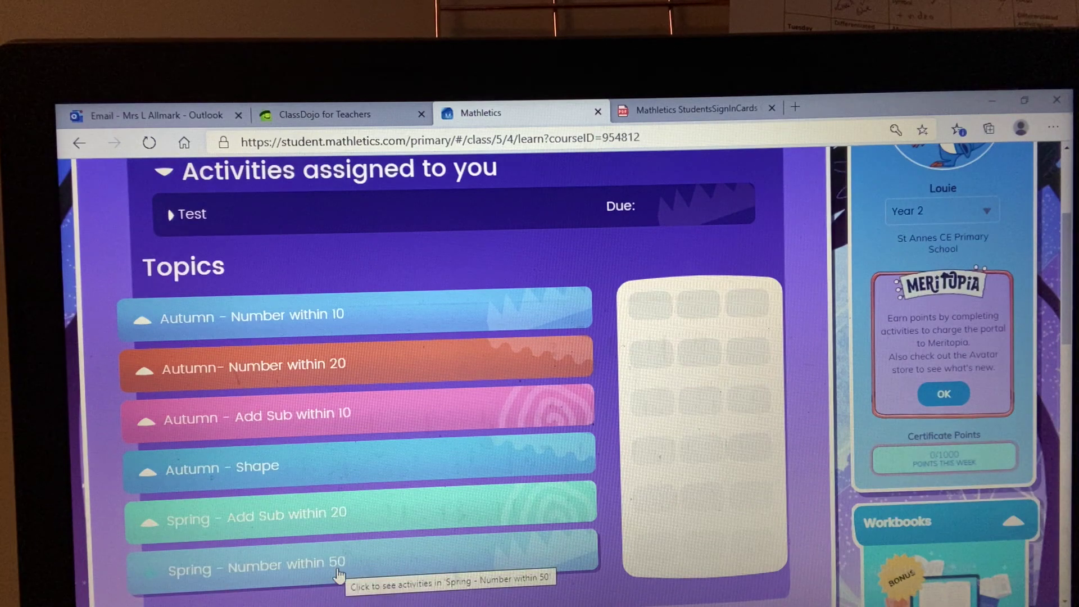
Expand the Autumn - Number within 10 topic and launch Dot Display.
{"action": "left_click", "coordinate": [331, 319]}
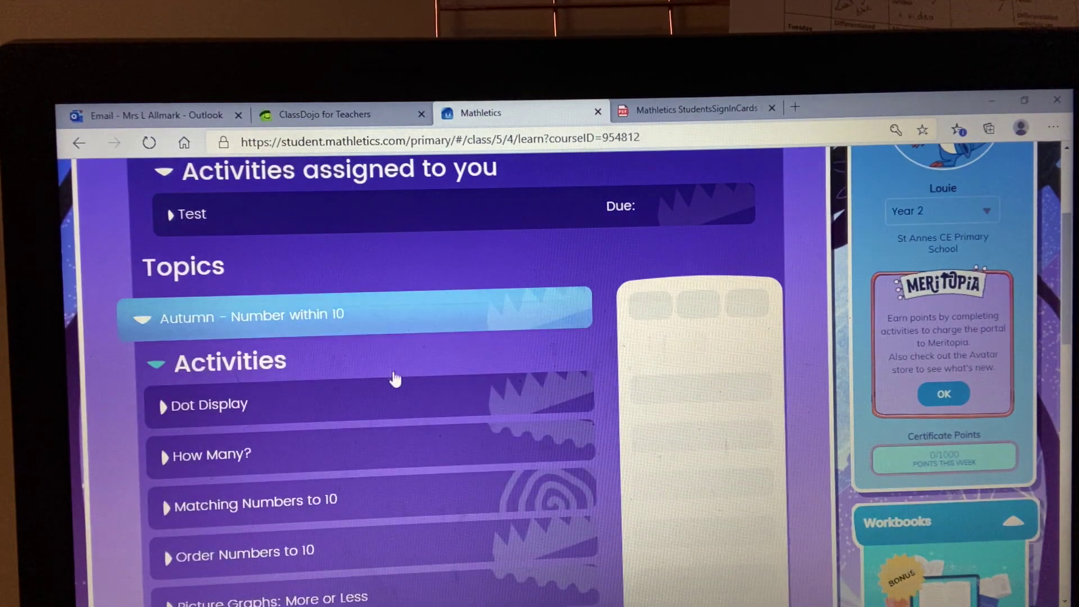
{"action": "scroll", "coordinate": [373, 409], "scroll_direction": "down", "scroll_amount": 2}
{"action": "scroll", "coordinate": [374, 409], "scroll_direction": "down", "scroll_amount": 2}
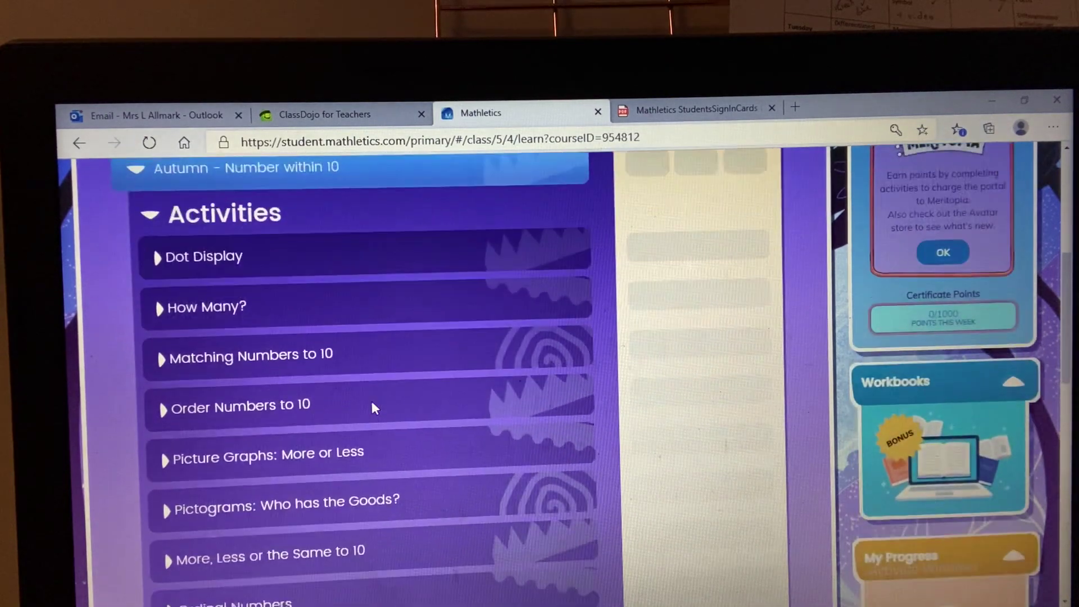
{"action": "scroll", "coordinate": [374, 408], "scroll_direction": "down", "scroll_amount": 1}
{"action": "scroll", "coordinate": [373, 409], "scroll_direction": "down", "scroll_amount": 1}
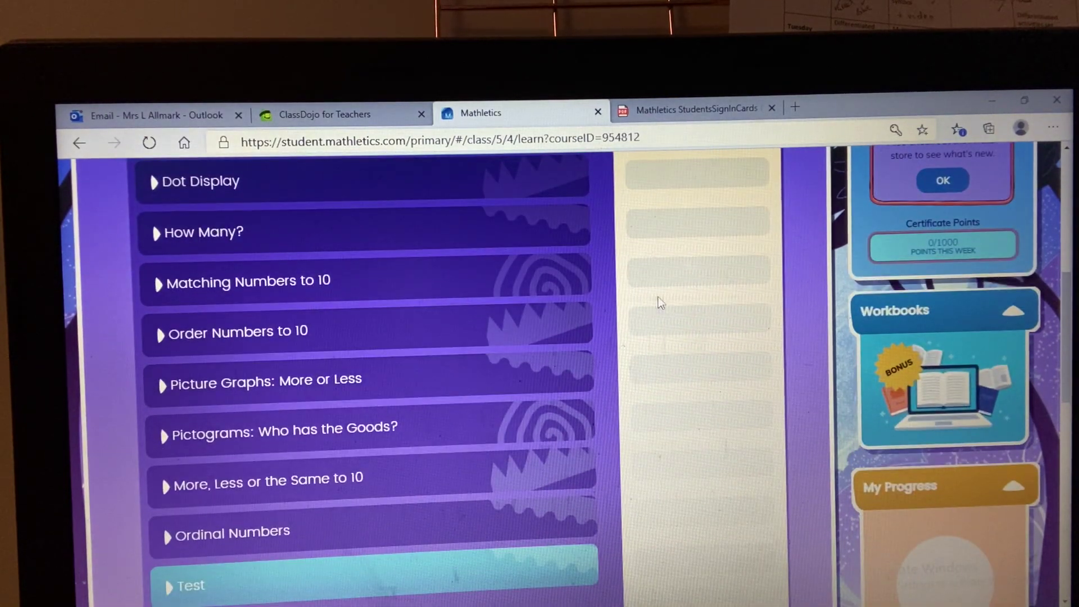
{"action": "scroll", "coordinate": [439, 287], "scroll_direction": "up", "scroll_amount": 5}
{"action": "scroll", "coordinate": [439, 286], "scroll_direction": "up", "scroll_amount": 3}
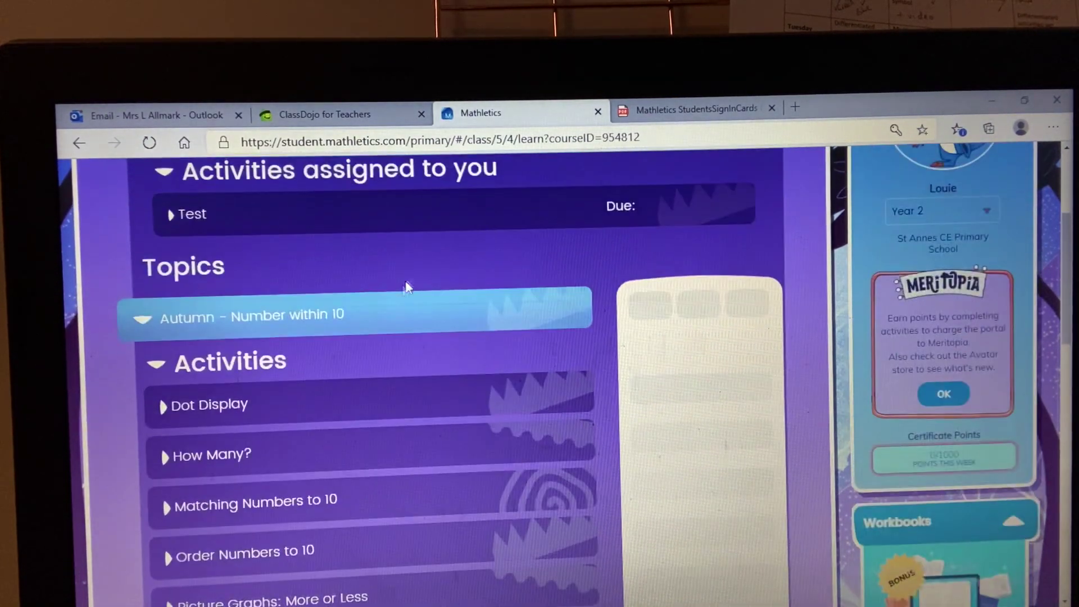
{"action": "left_click", "coordinate": [392, 316]}
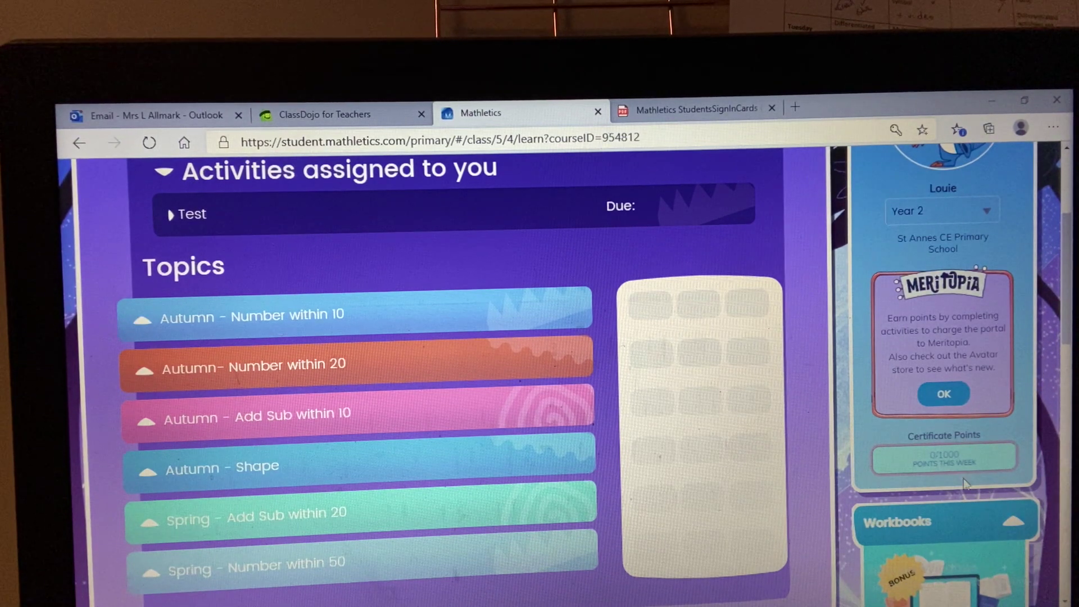
{"action": "left_click", "coordinate": [441, 309]}
{"action": "left_click", "coordinate": [350, 396]}
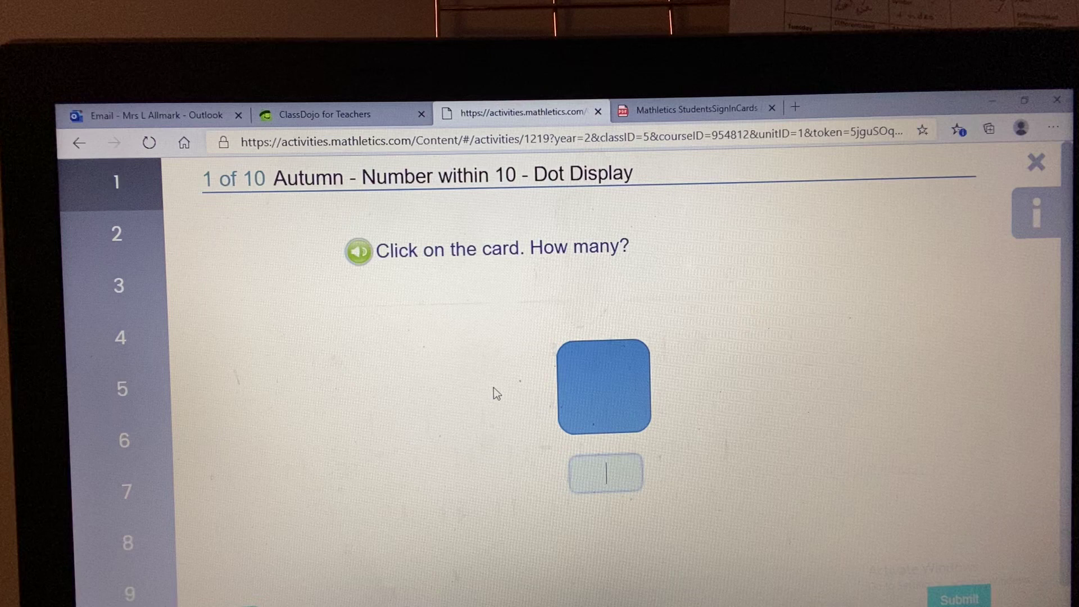
Answer Dot Display questions 1–3 with 3, 6 and 5.
{"action": "left_click", "coordinate": [628, 399]}
{"action": "type", "text": "3"}
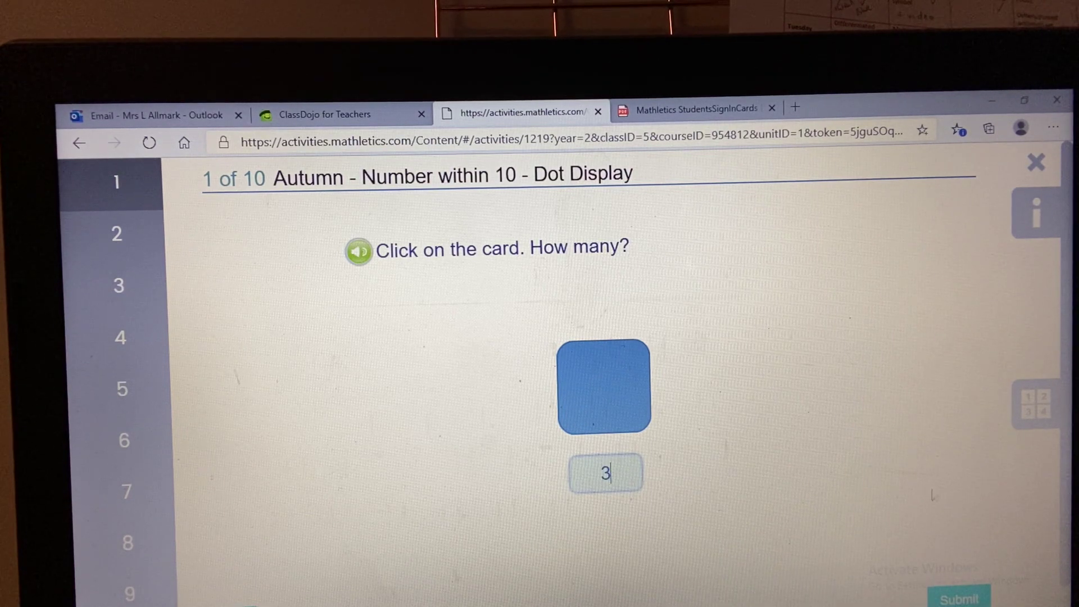
{"action": "left_click", "coordinate": [955, 597]}
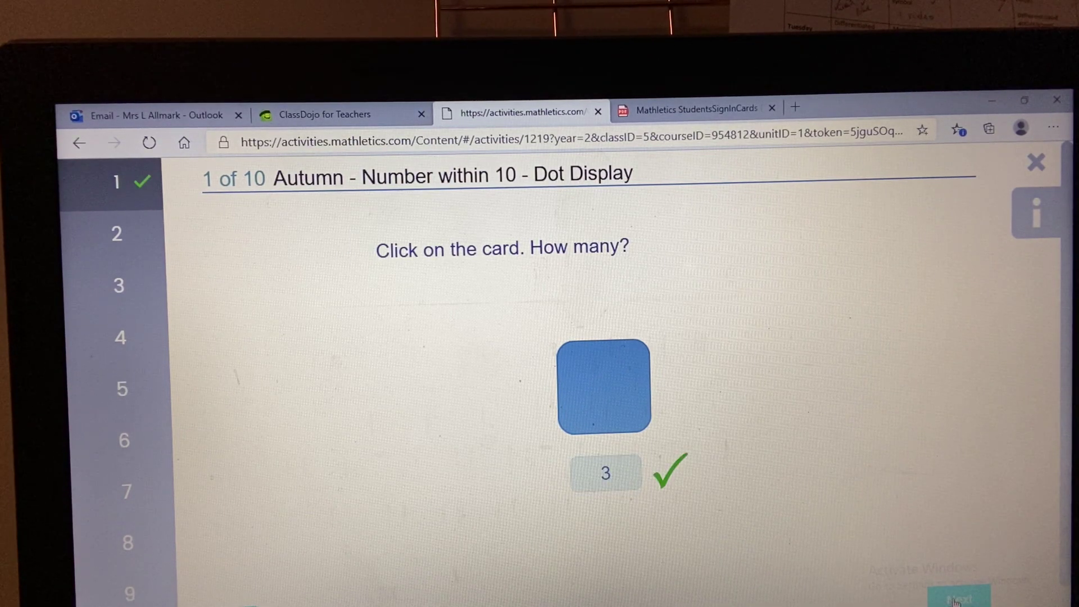
{"action": "left_click", "coordinate": [957, 599]}
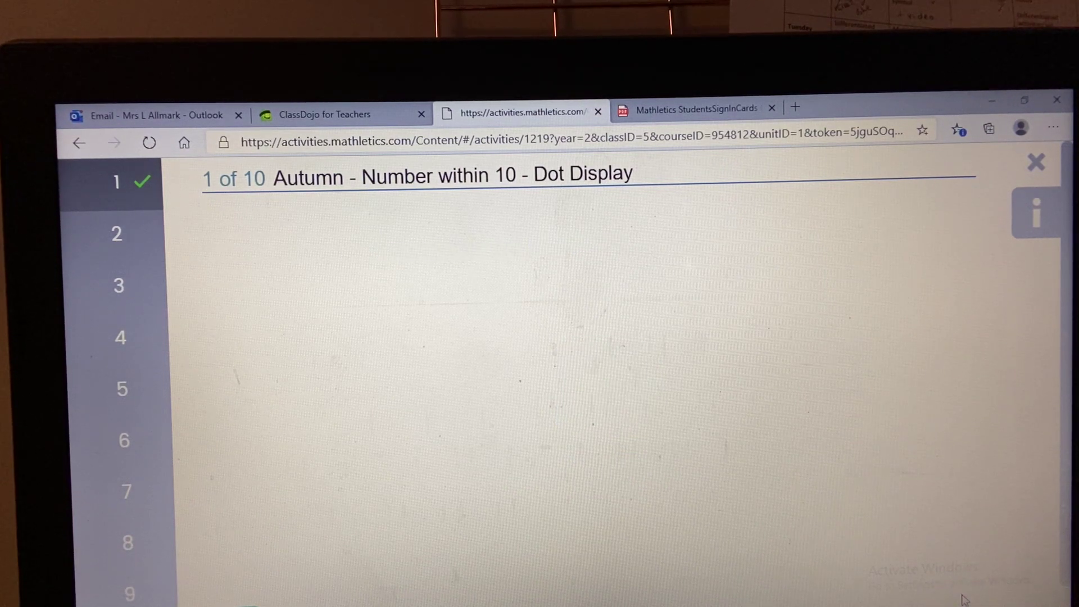
{"action": "left_click", "coordinate": [604, 376]}
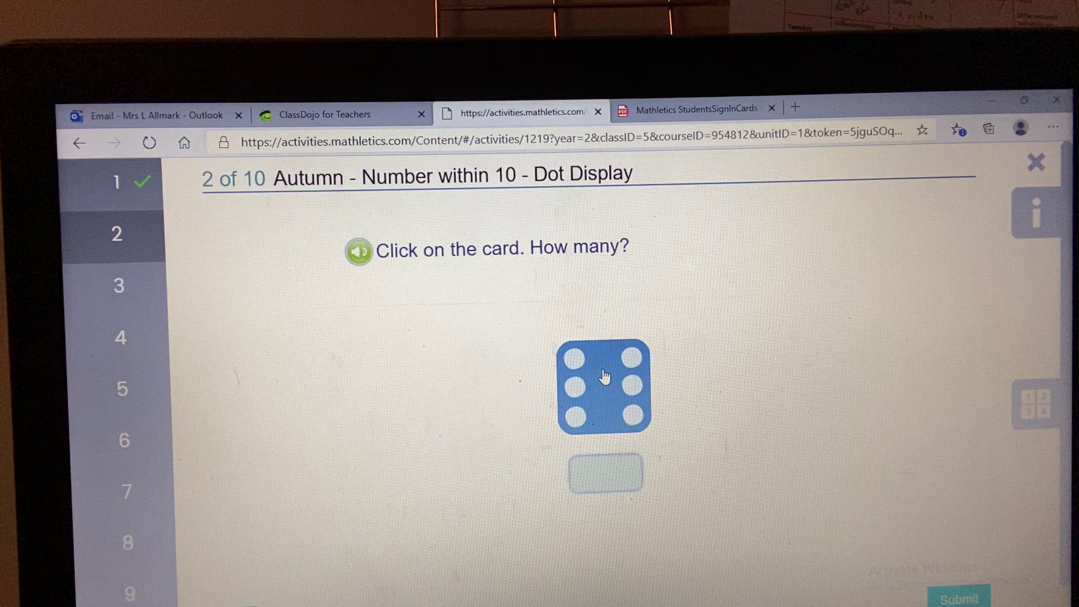
{"action": "type", "text": "6"}
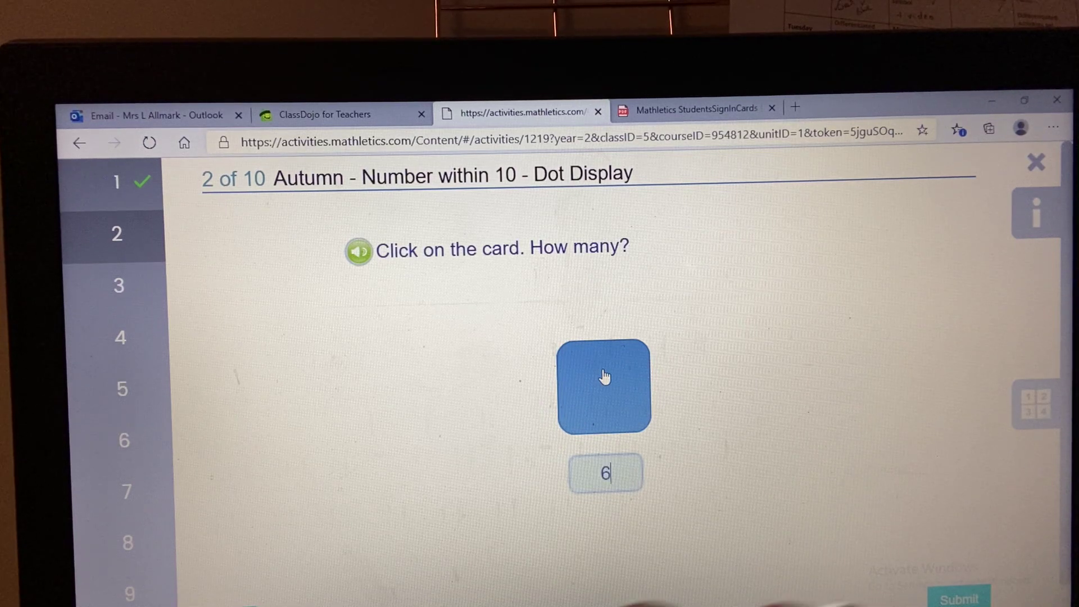
{"action": "left_click", "coordinate": [960, 598]}
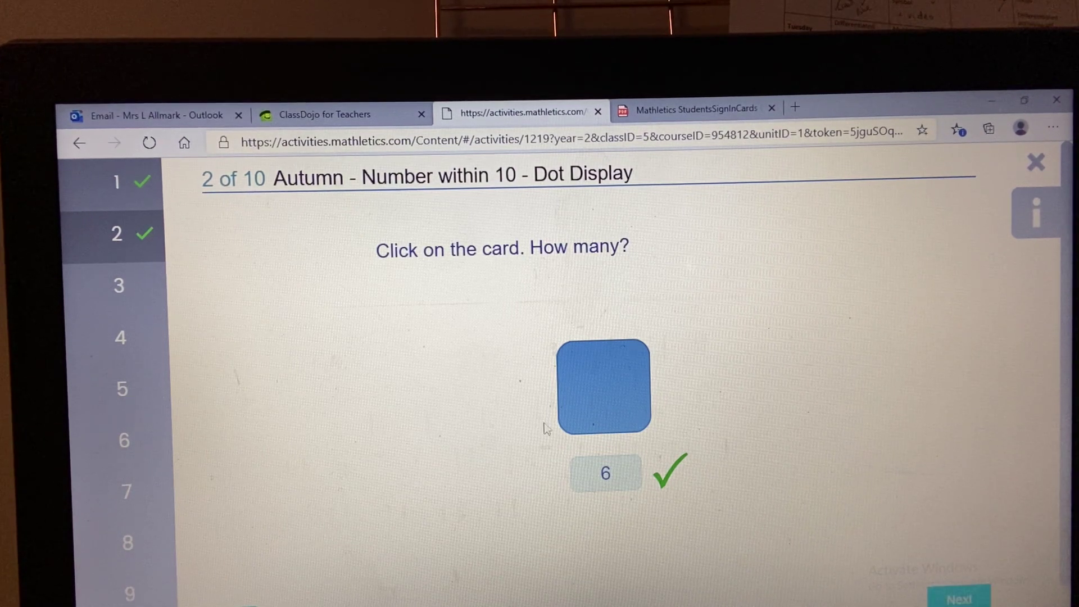
{"action": "left_click", "coordinate": [959, 598]}
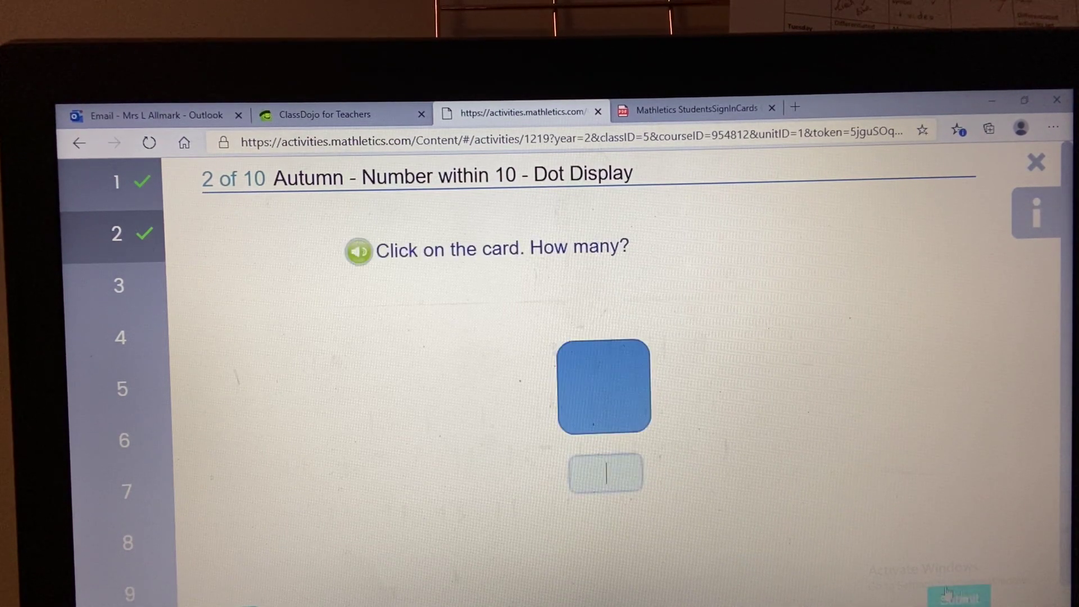
{"action": "left_click", "coordinate": [609, 411]}
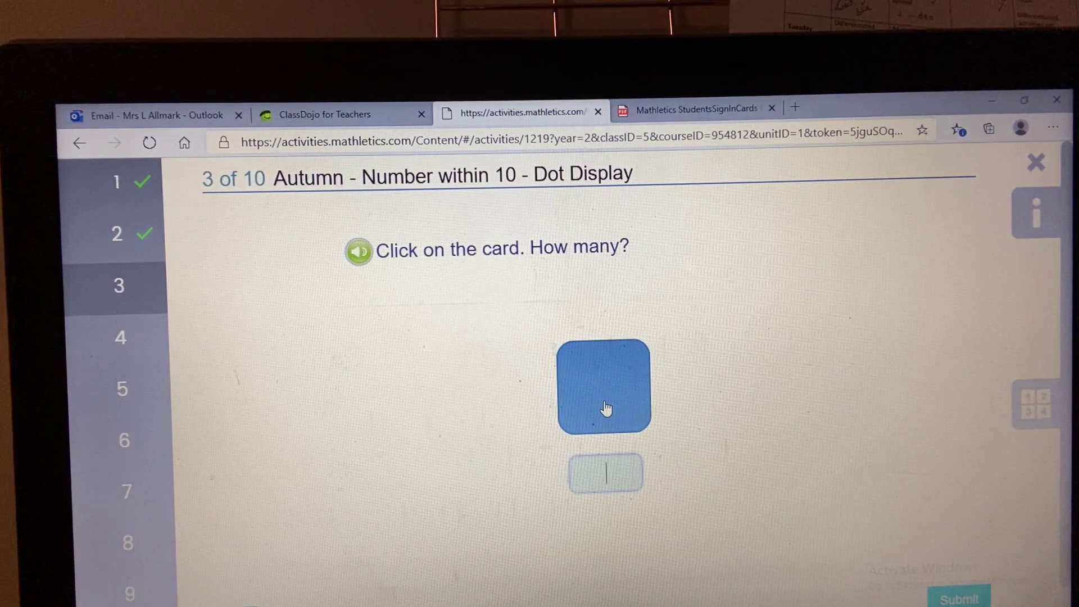
{"action": "type", "text": "5"}
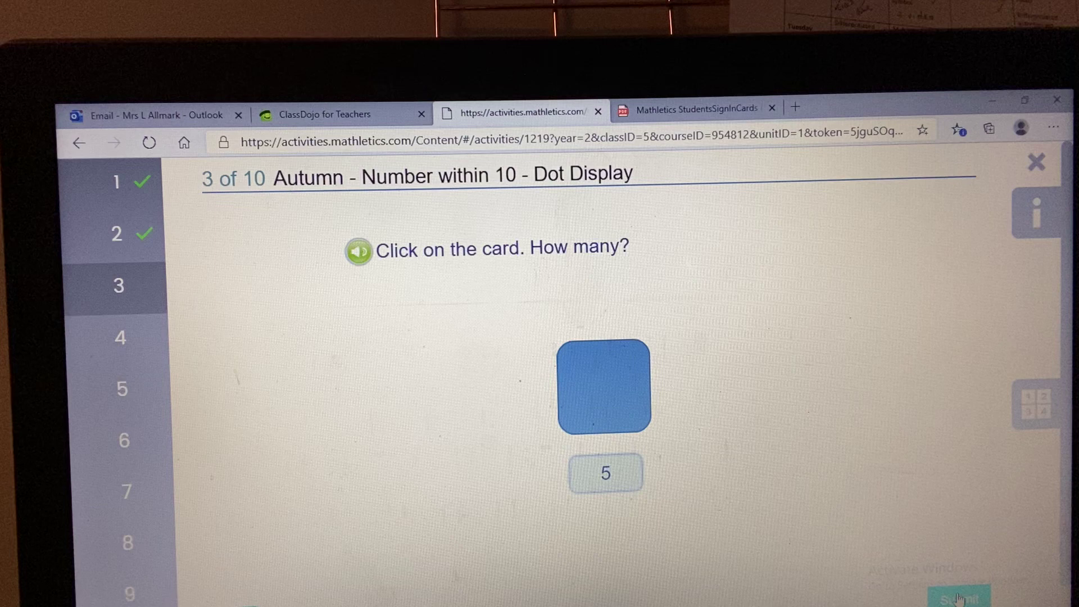
{"action": "left_click", "coordinate": [960, 599]}
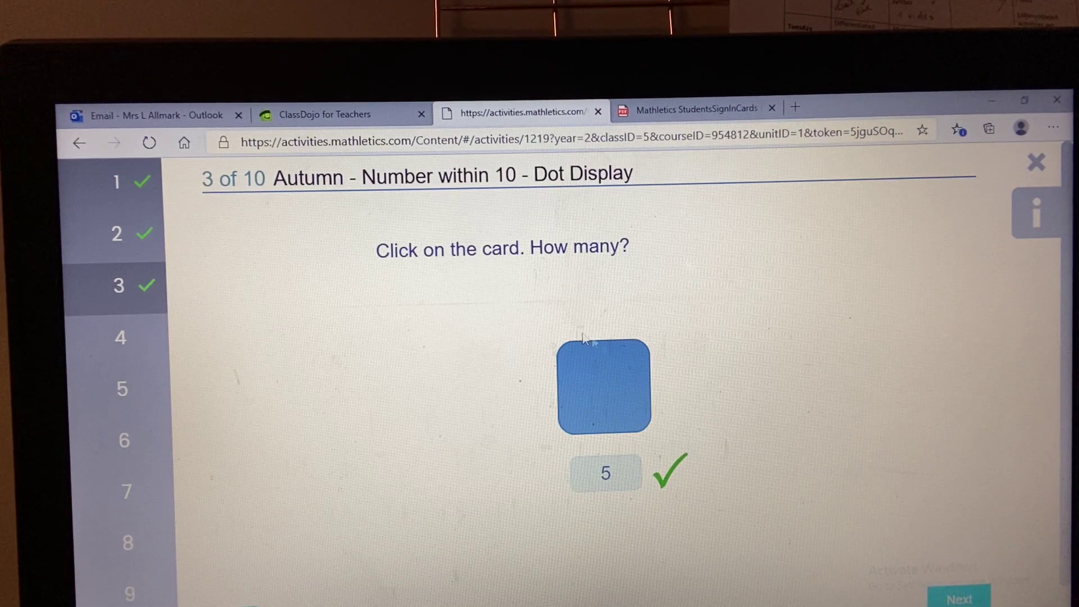
Answer questions 4–6 with 1, 5 and 3, question 6 marked wrong.
{"action": "key", "text": "Return"}
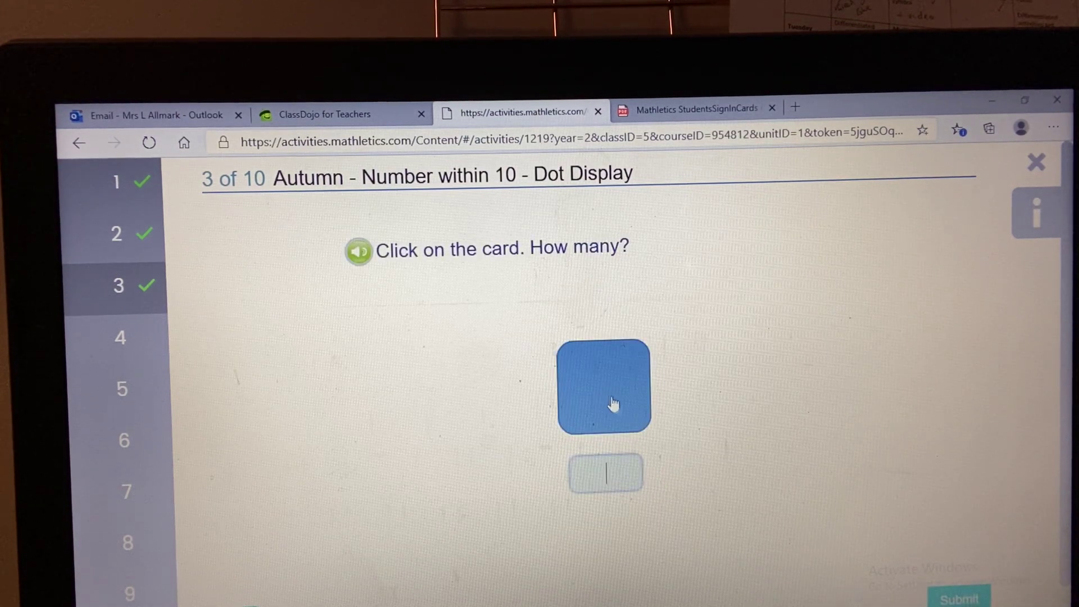
{"action": "left_click", "coordinate": [606, 392]}
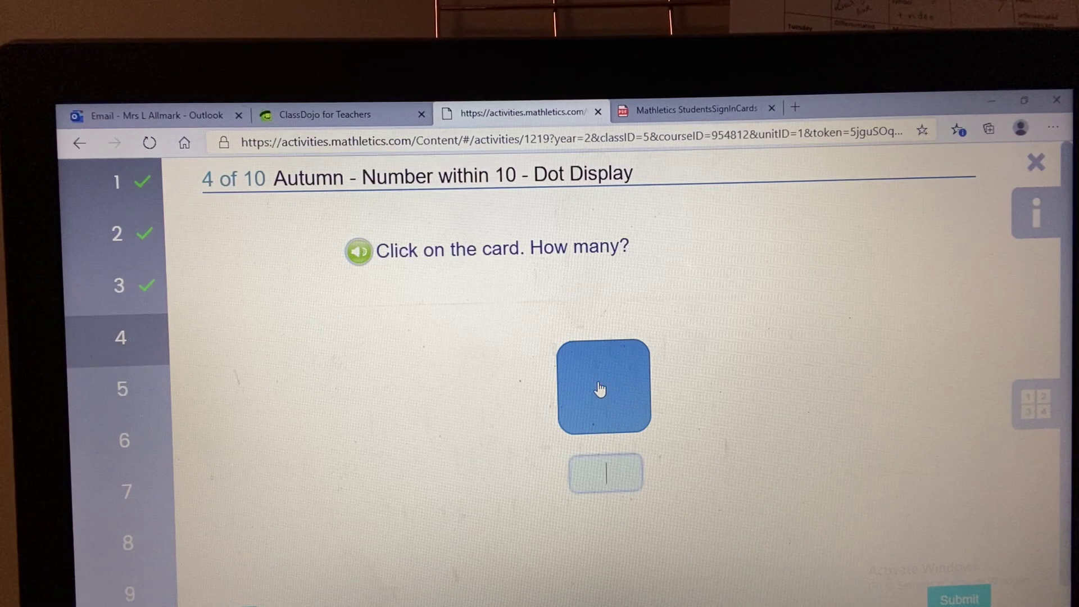
{"action": "type", "text": "1"}
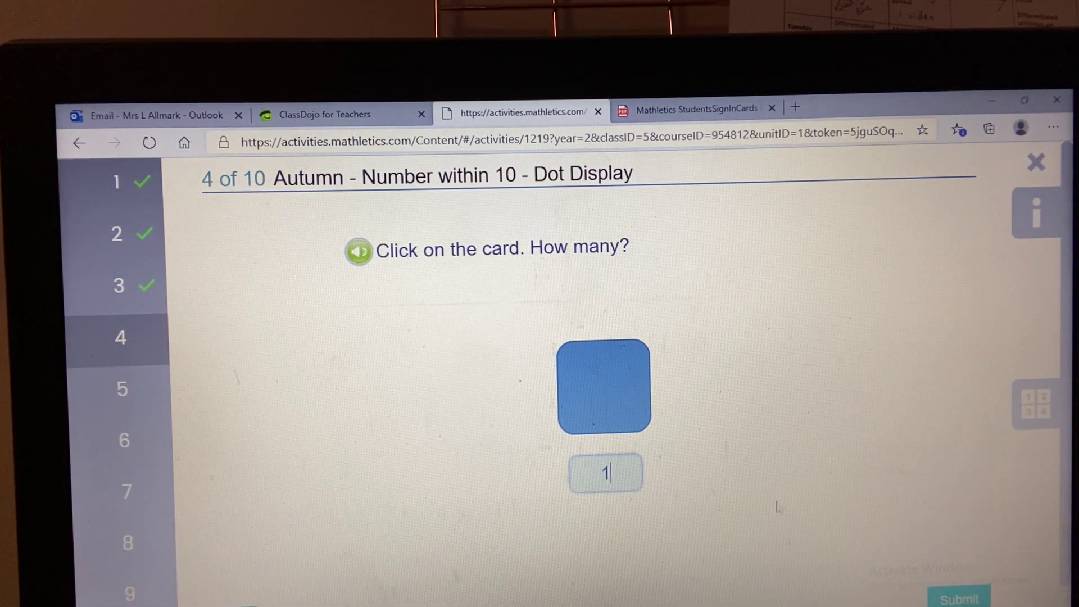
{"action": "key", "text": "Return"}
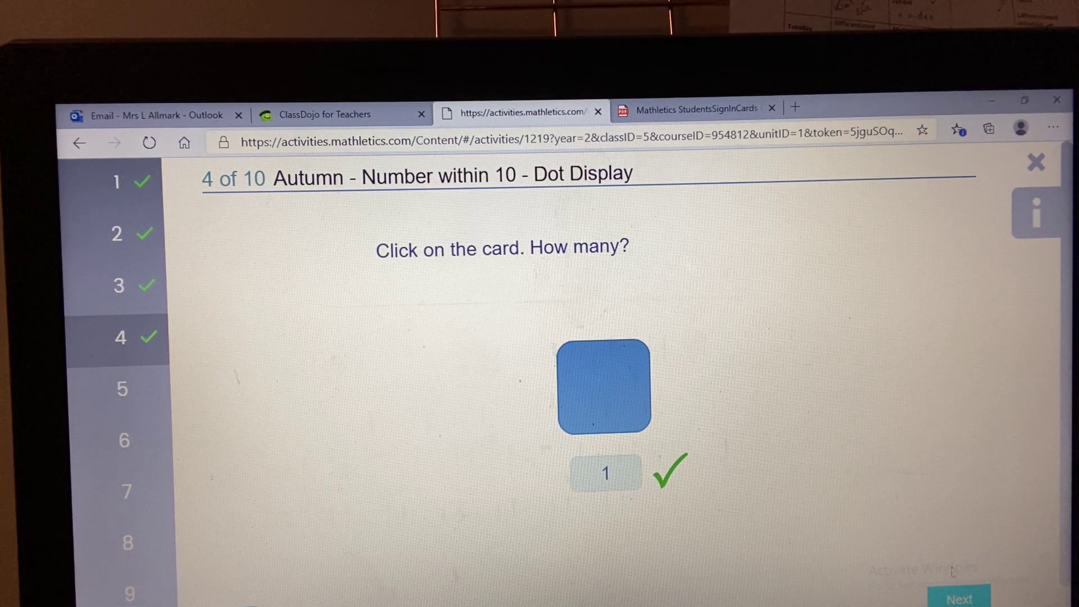
{"action": "left_click", "coordinate": [952, 590]}
{"action": "left_click", "coordinate": [594, 405]}
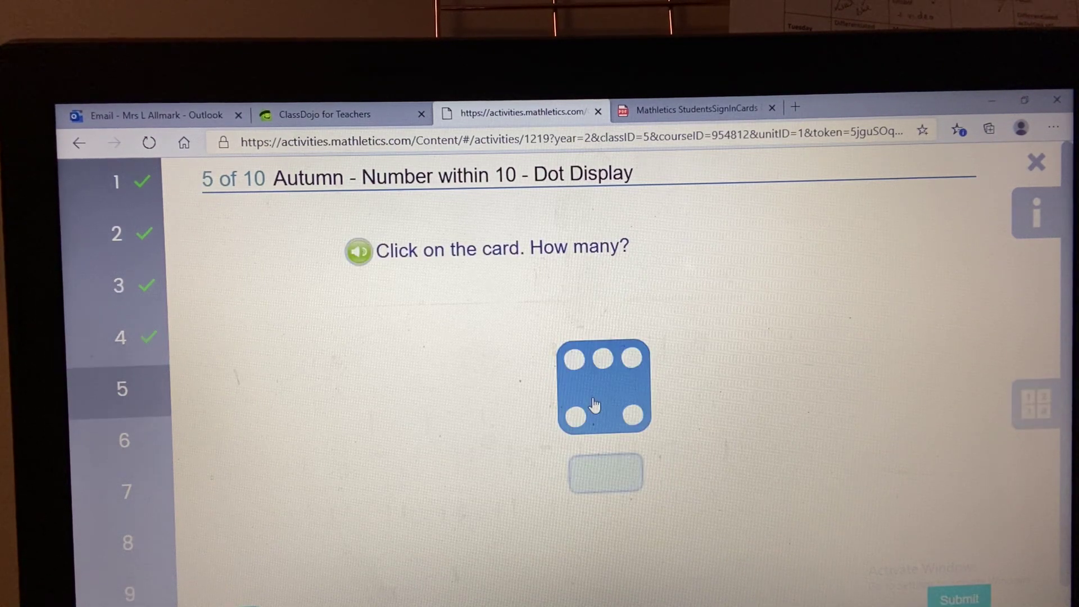
{"action": "left_click", "coordinate": [605, 472]}
{"action": "type", "text": "5"}
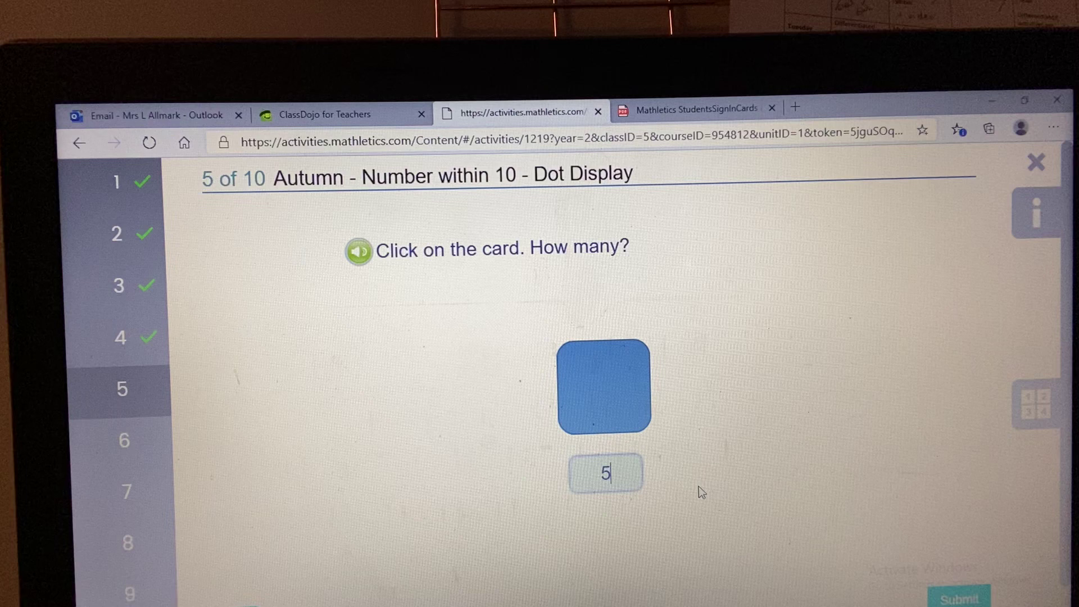
{"action": "key", "text": "Return"}
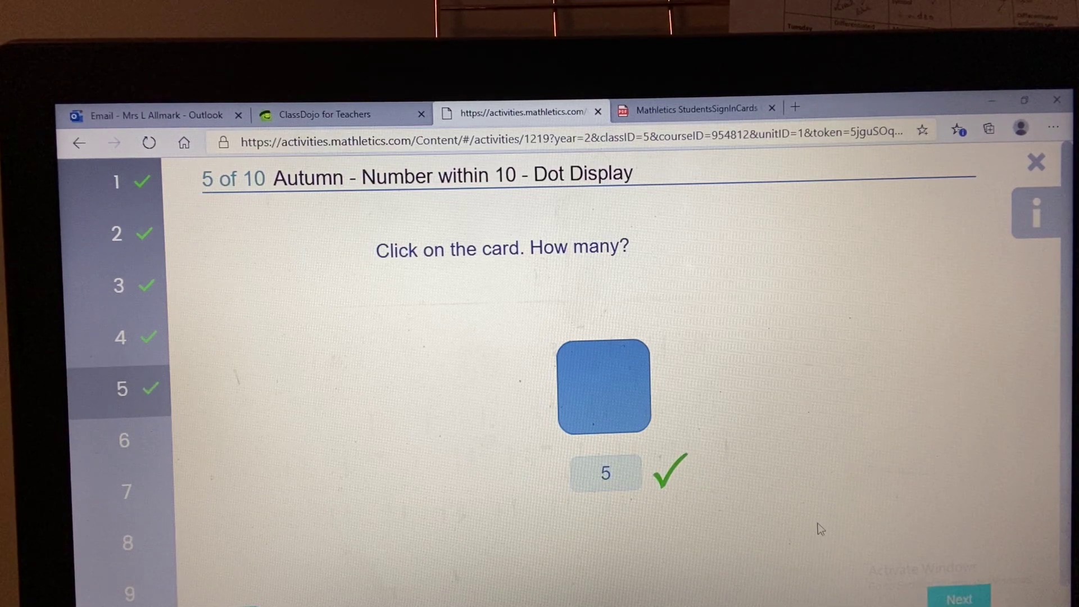
{"action": "key", "text": "Return"}
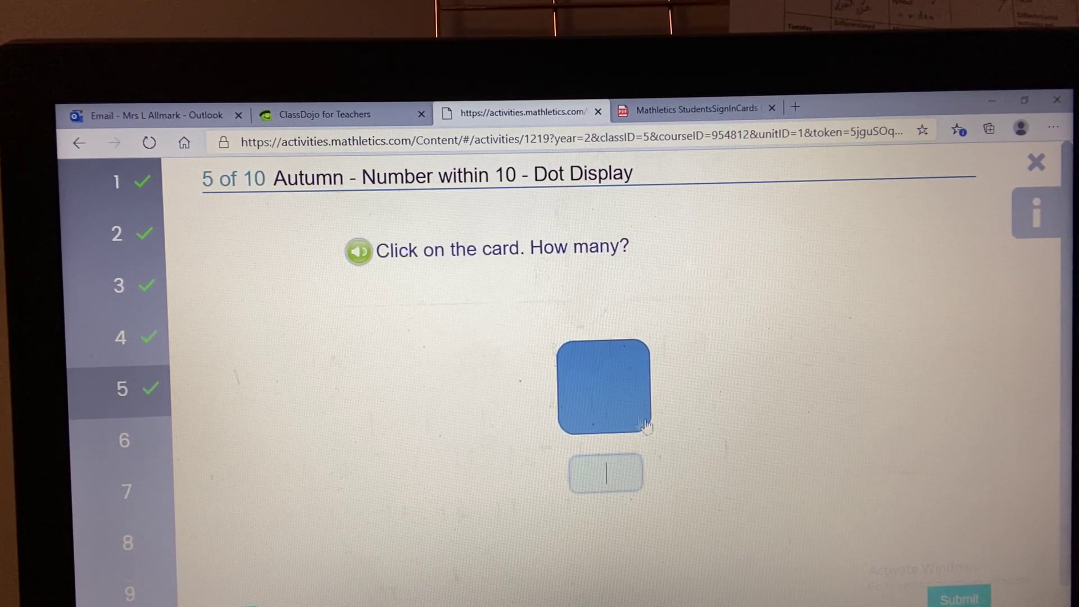
{"action": "left_click", "coordinate": [645, 426]}
{"action": "type", "text": "3"}
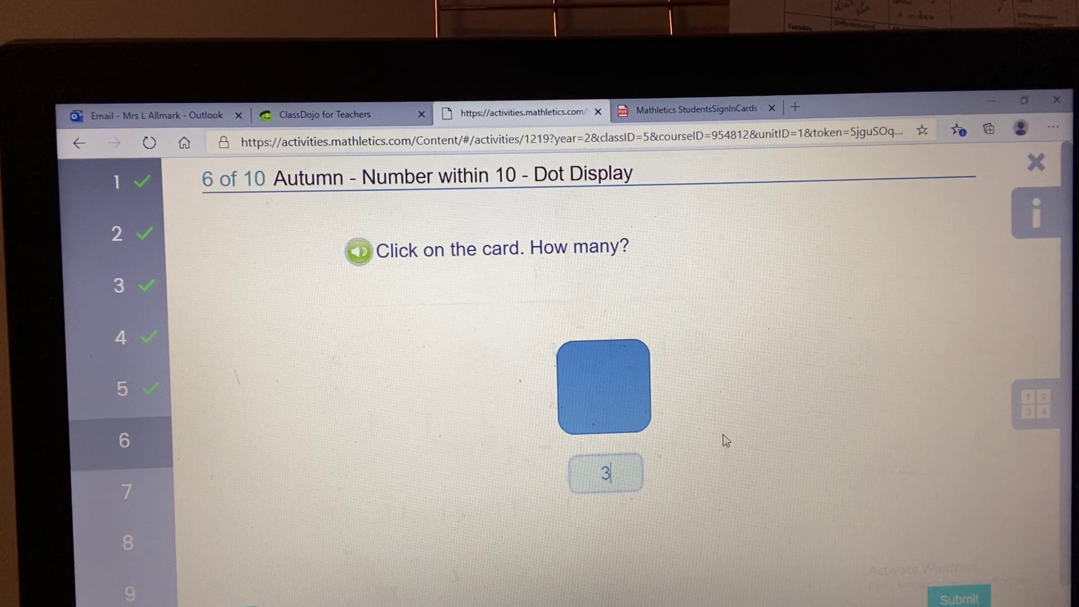
{"action": "left_click", "coordinate": [964, 600]}
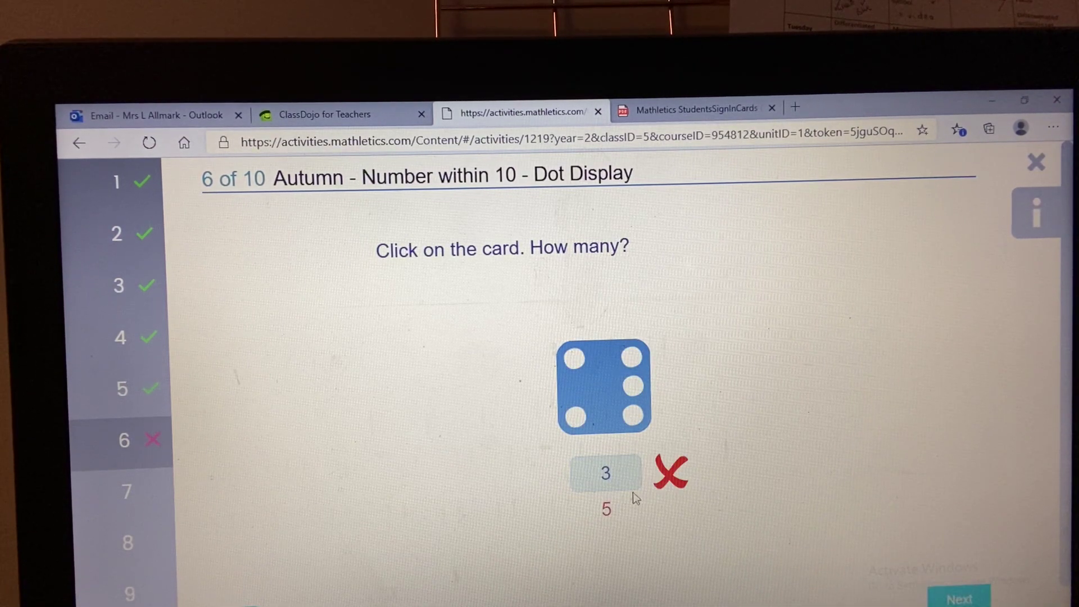
Play the missed question's info explanation video, then go back to Learn.
{"action": "left_click", "coordinate": [1029, 217]}
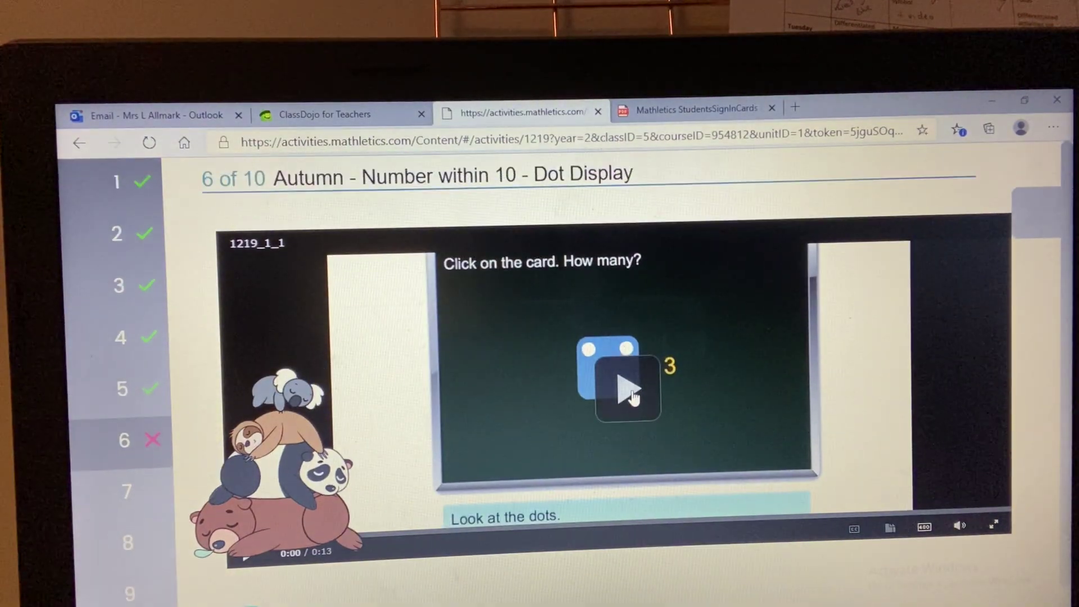
{"action": "left_click", "coordinate": [632, 391]}
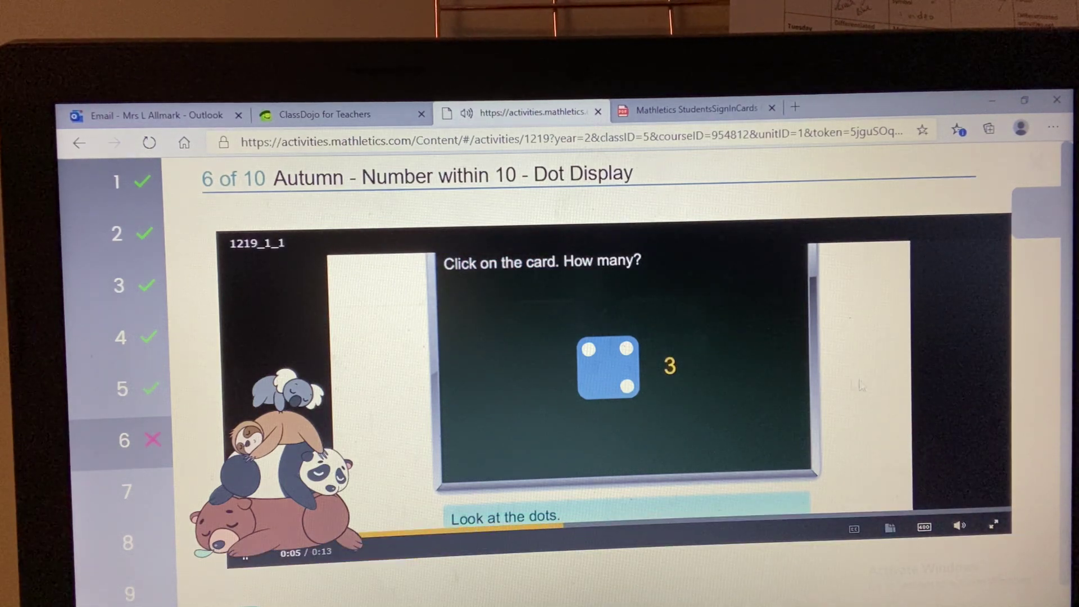
{"action": "left_click", "coordinate": [139, 342]}
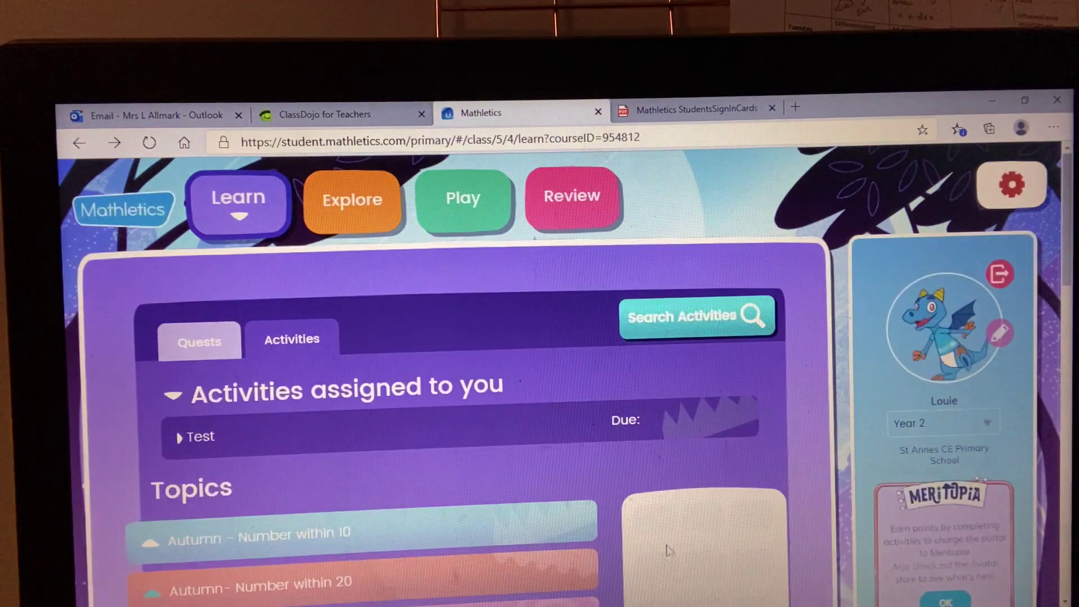
In Quests' Place value up to 2 digits, place 7 in the ones box for 10 points.
{"action": "left_click", "coordinate": [200, 343]}
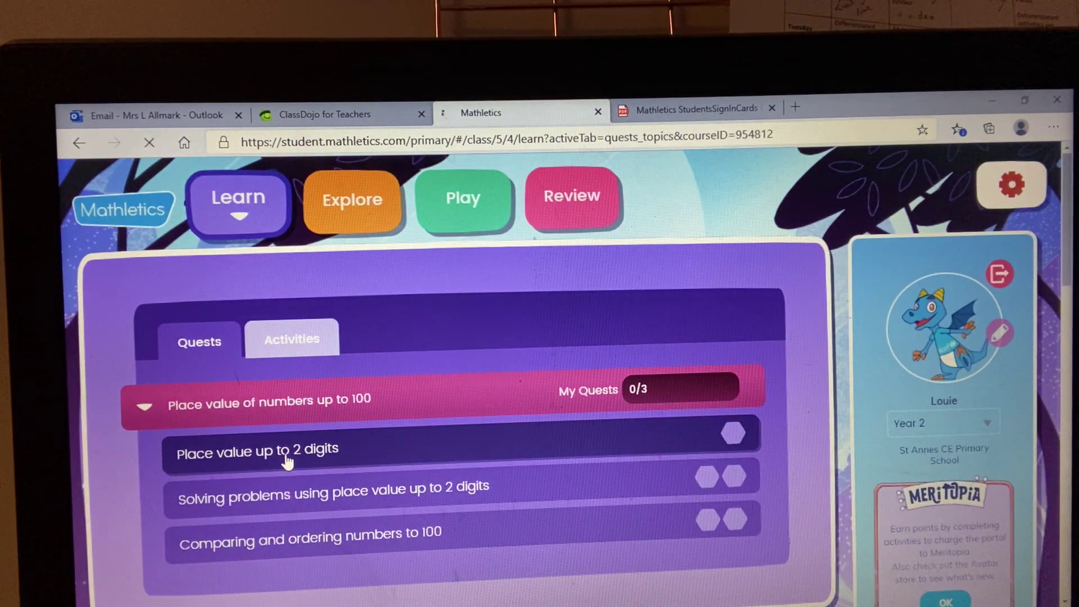
{"action": "left_click", "coordinate": [288, 460]}
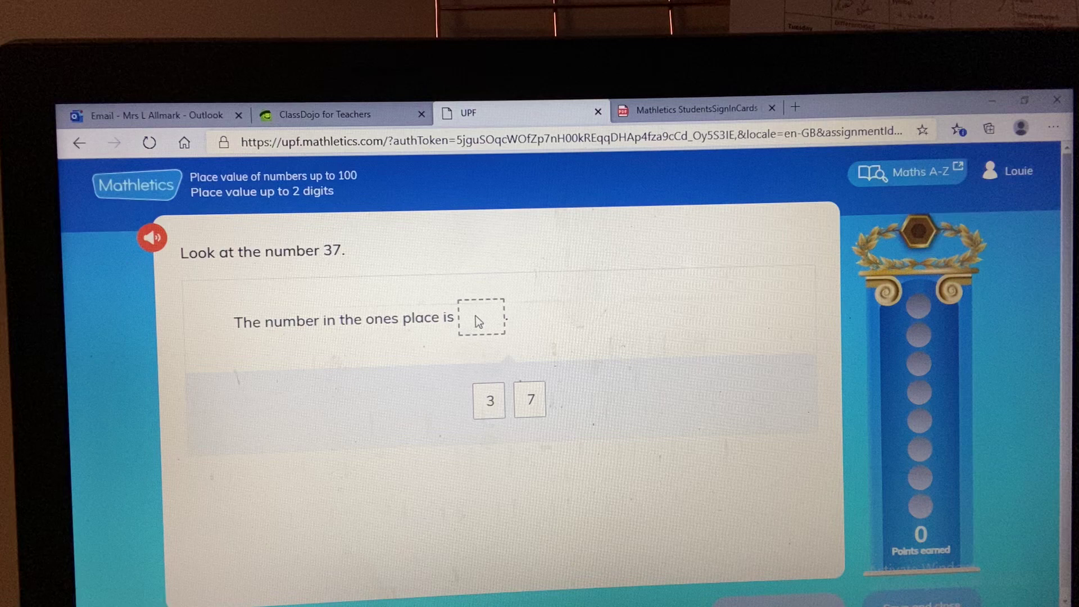
{"action": "left_click_drag", "start_coordinate": [529, 398], "coordinate": [477, 318]}
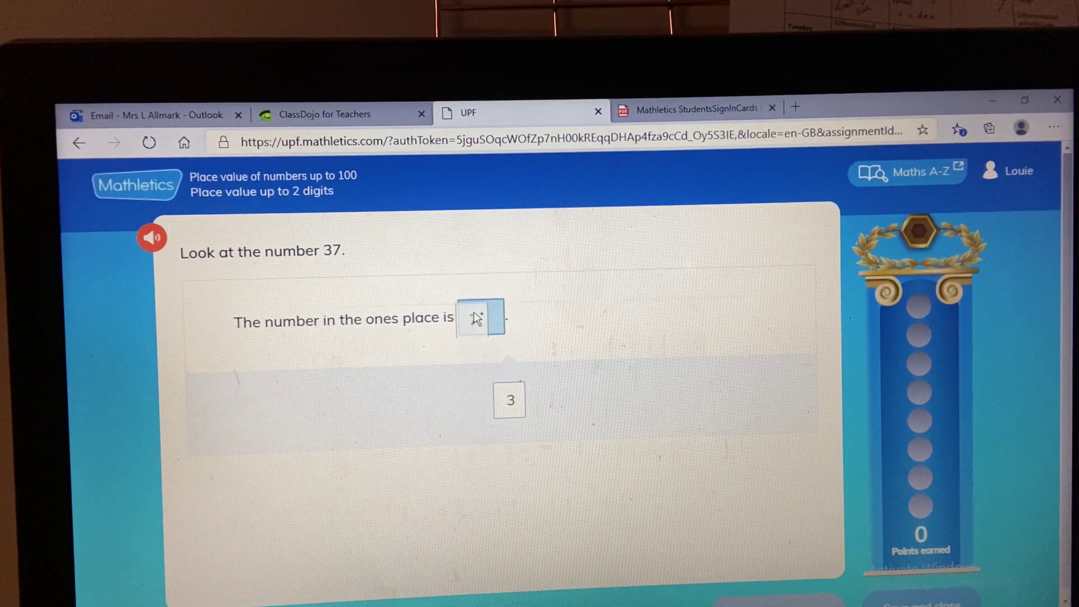
{"action": "left_click", "coordinate": [803, 600]}
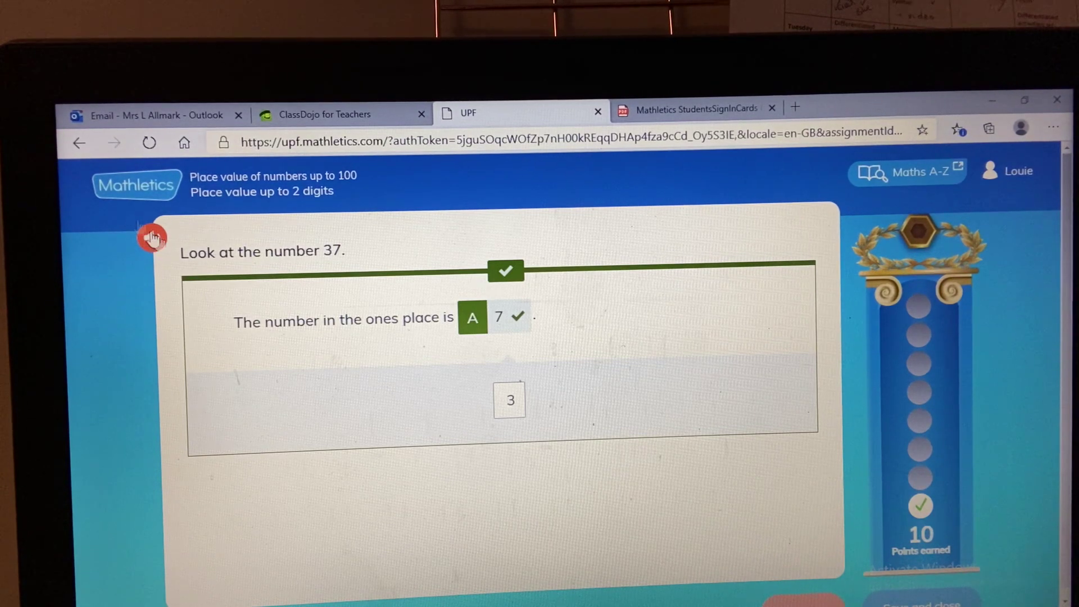
{"action": "left_click", "coordinate": [80, 141]}
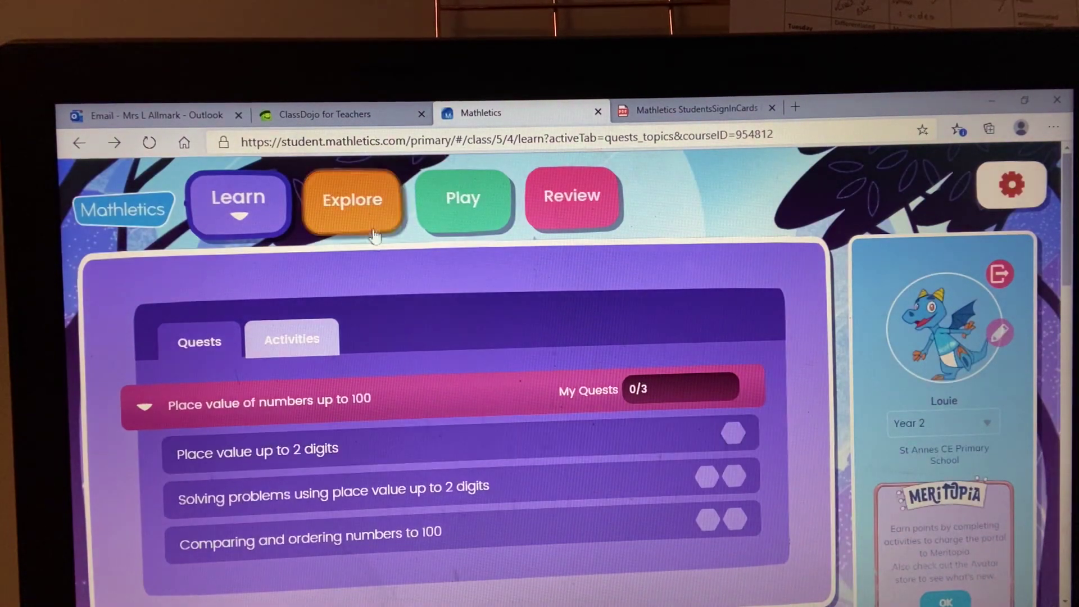
Browse the Explore Videos tab, then switch back to Explore Activities.
{"action": "left_click", "coordinate": [358, 201]}
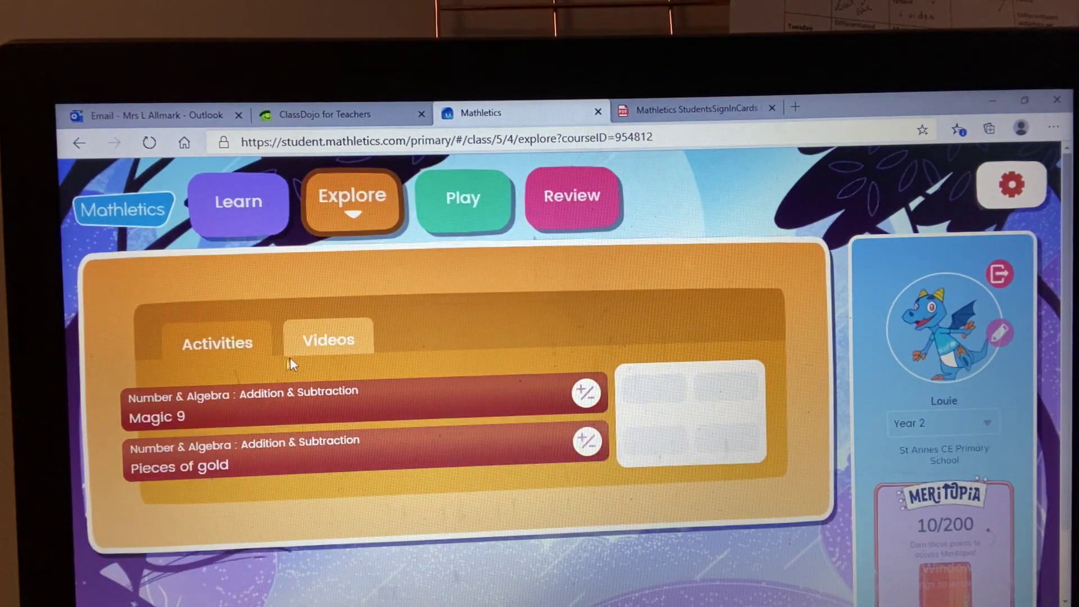
{"action": "left_click", "coordinate": [323, 348]}
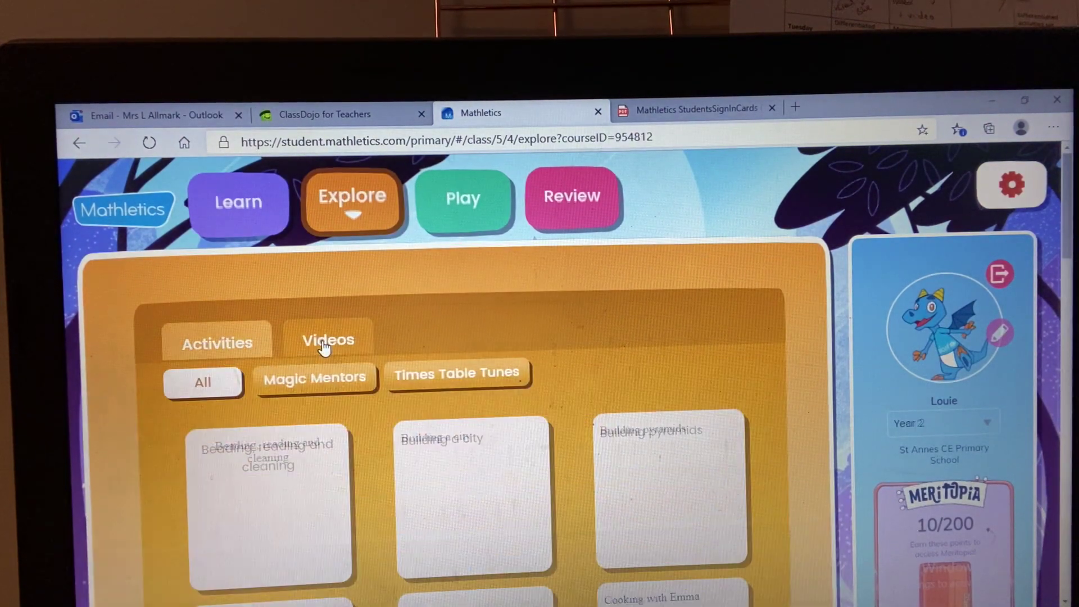
{"action": "left_click", "coordinate": [228, 349]}
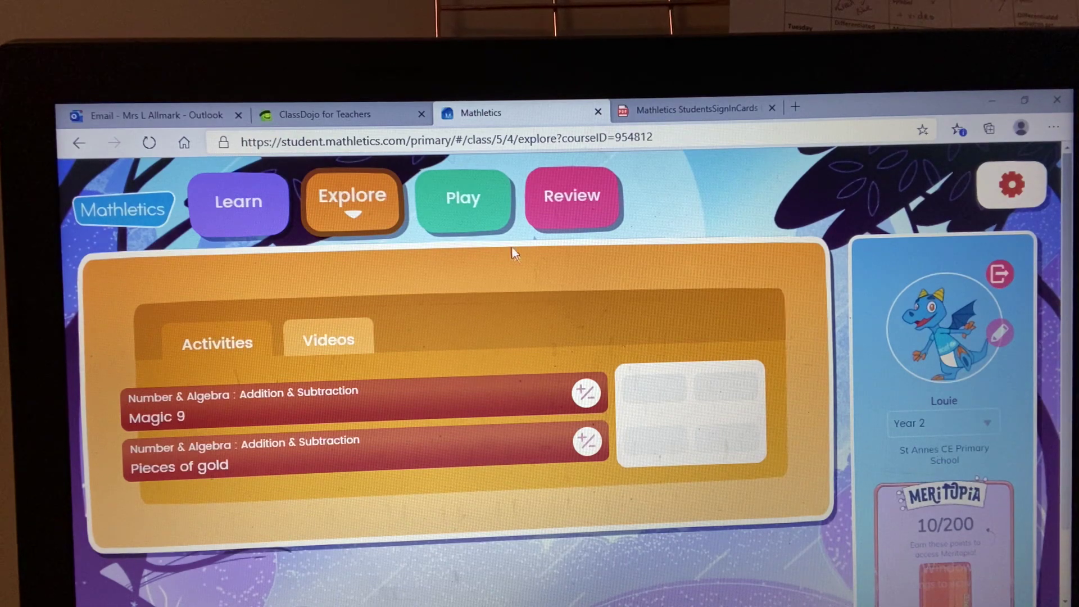
Open the Play section and enter Live Mathletics.
{"action": "left_click", "coordinate": [465, 206]}
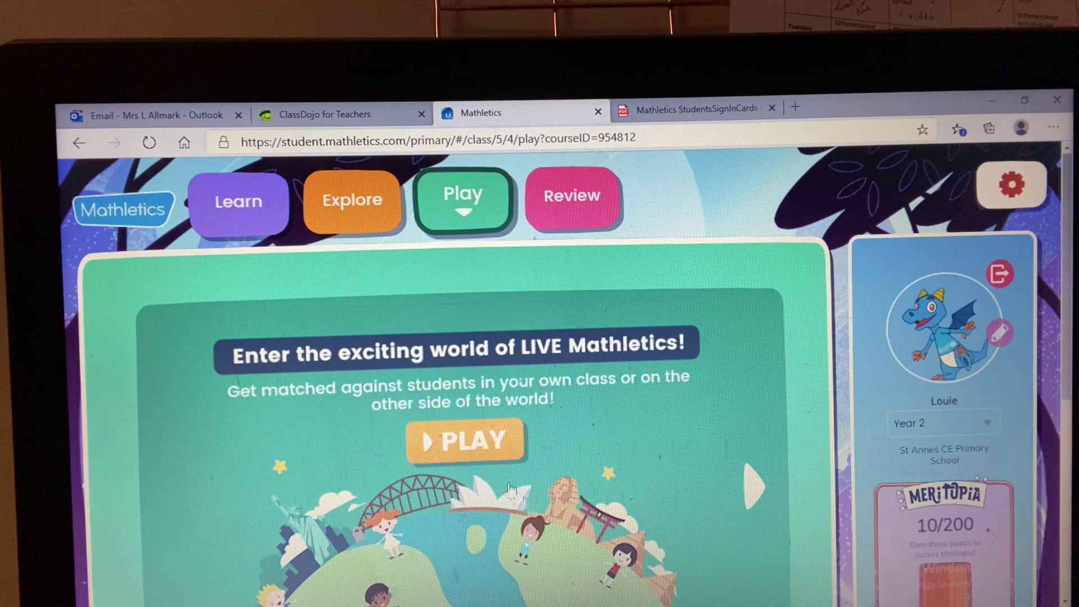
{"action": "left_click", "coordinate": [472, 440]}
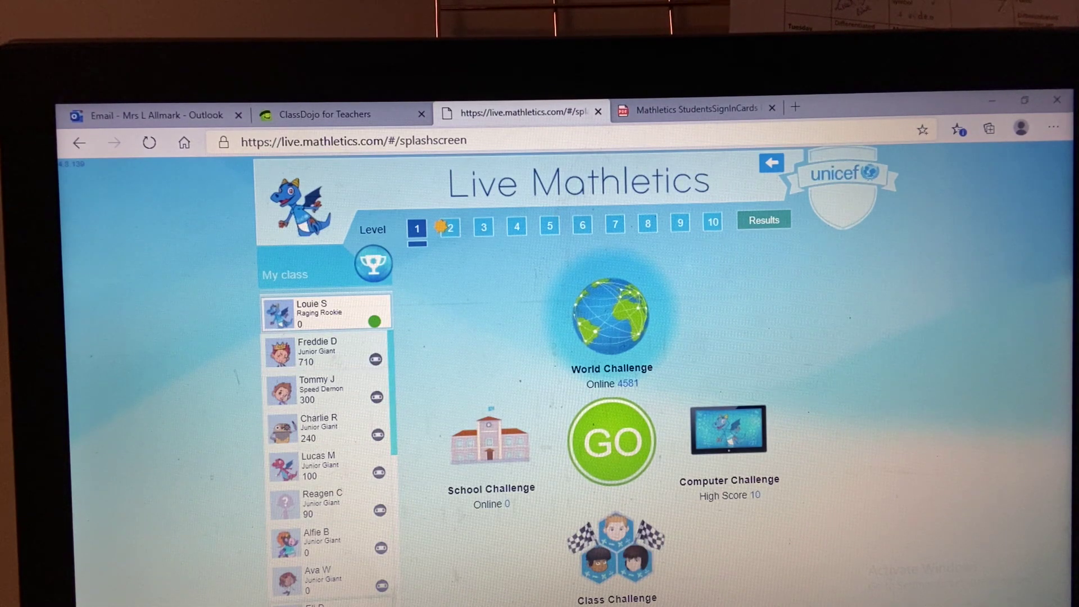
{"action": "left_click_drag", "start_coordinate": [390, 439], "coordinate": [396, 550]}
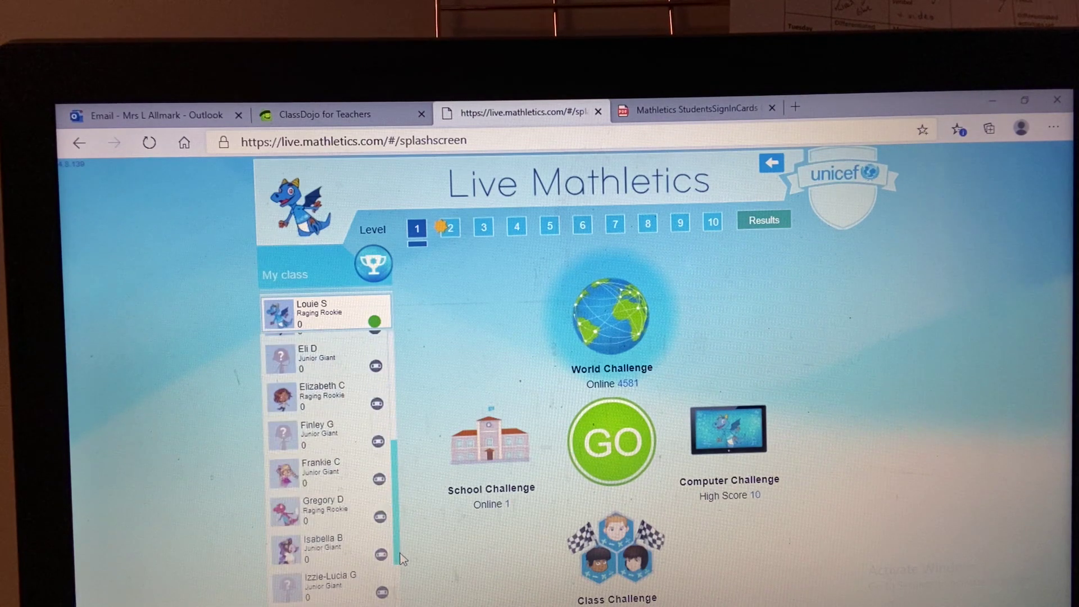
{"action": "scroll", "coordinate": [403, 557], "scroll_direction": "down", "scroll_amount": 3}
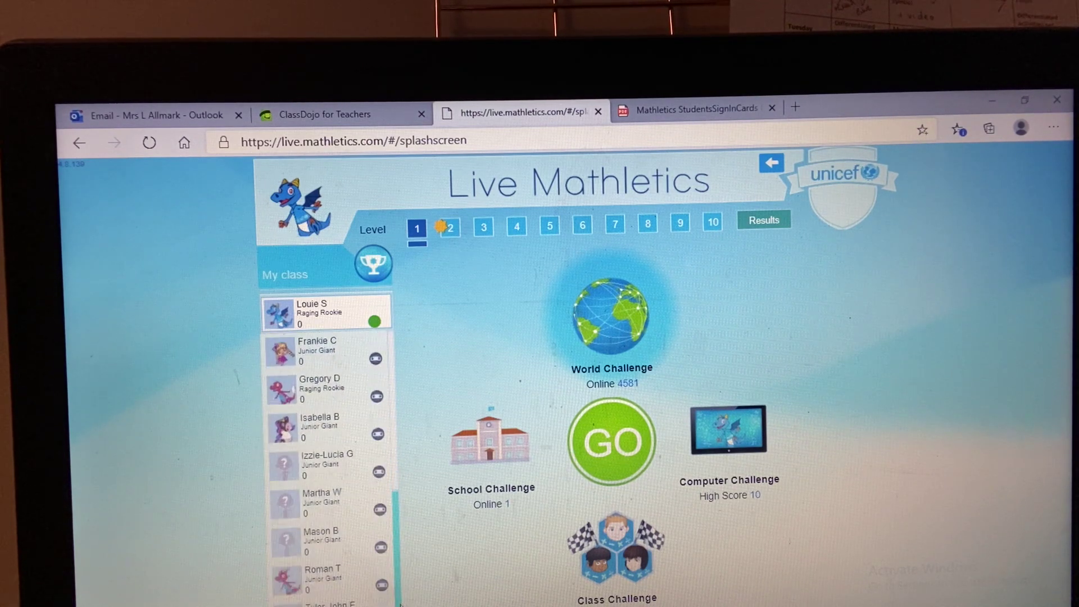
{"action": "scroll", "coordinate": [423, 563], "scroll_direction": "up", "scroll_amount": 5}
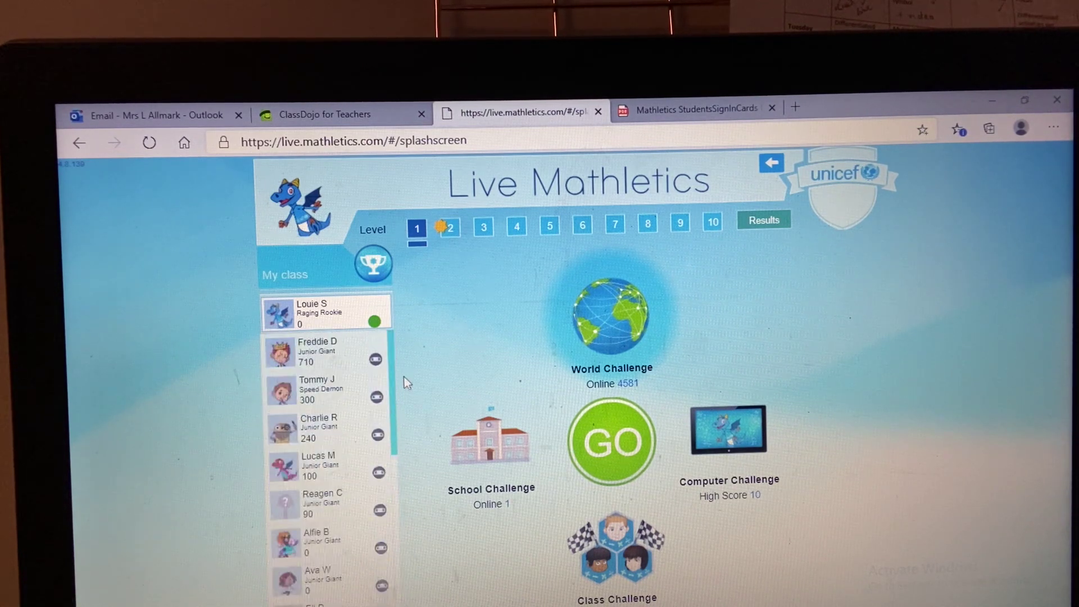
Start a live race against other students with the GO button.
{"action": "left_click", "coordinate": [622, 445]}
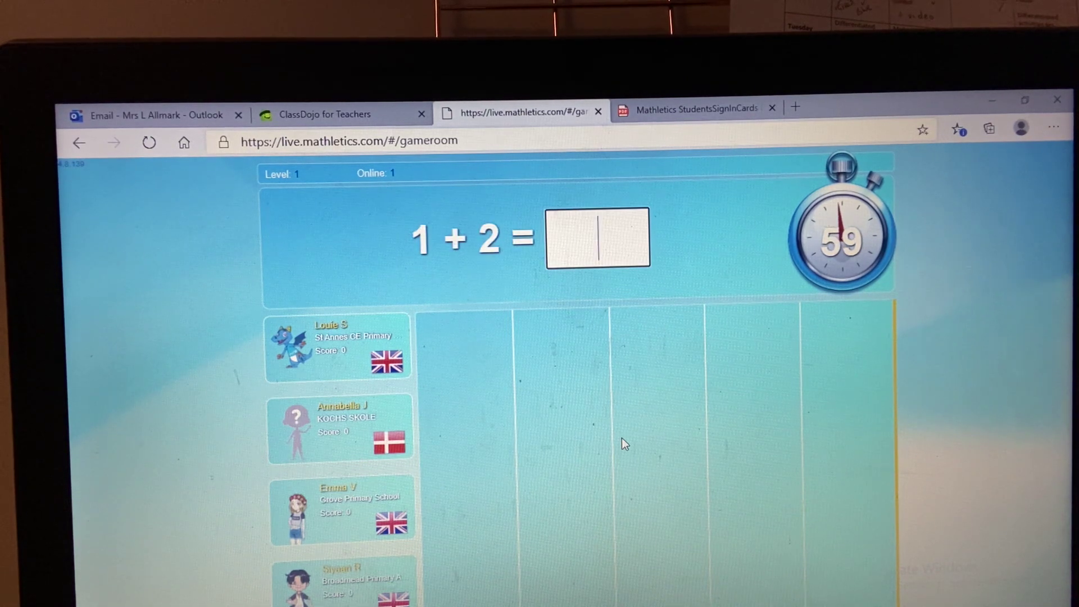
{"action": "type", "text": "3"}
Answer each addition sum (1 + 2, 3 + 4, 5 + 5…) until time expires, scoring 28.
{"action": "key", "text": "Return"}
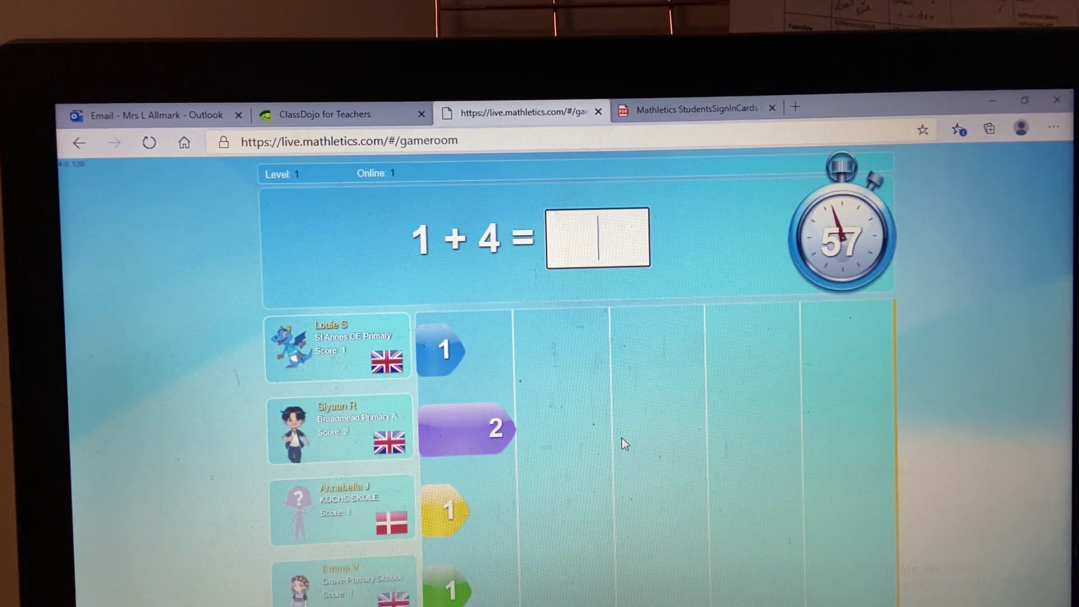
{"action": "type", "text": "5"}
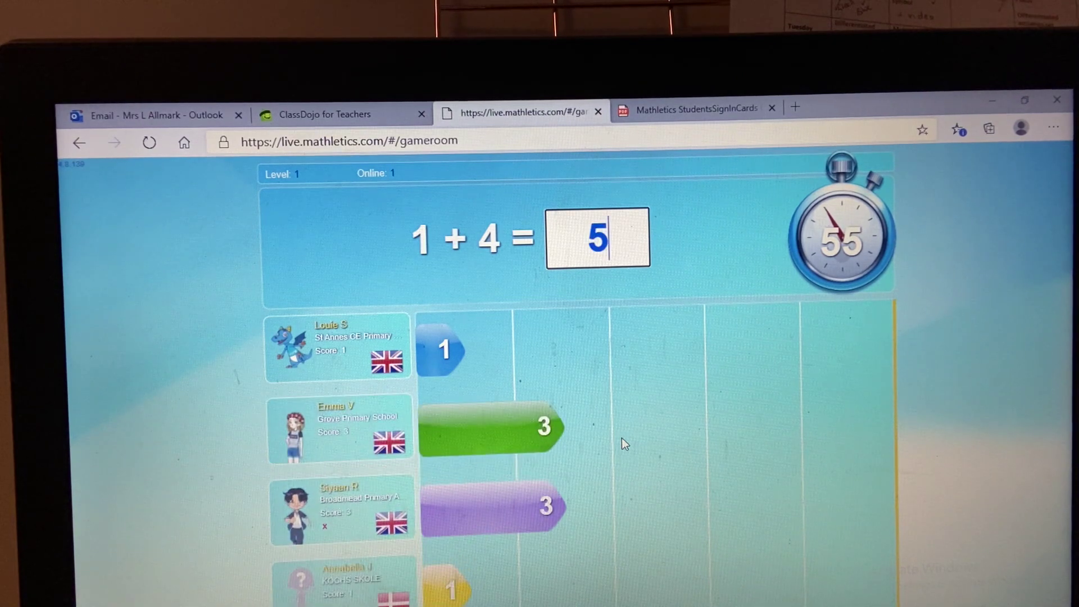
{"action": "key", "text": "Return"}
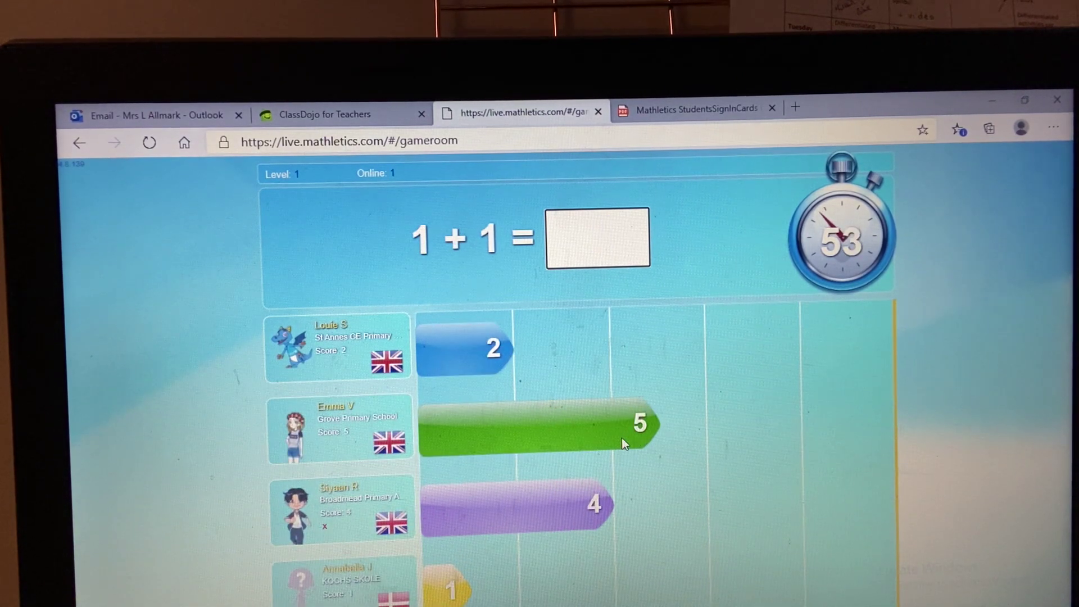
{"action": "type", "text": "2"}
{"action": "key", "text": "Return"}
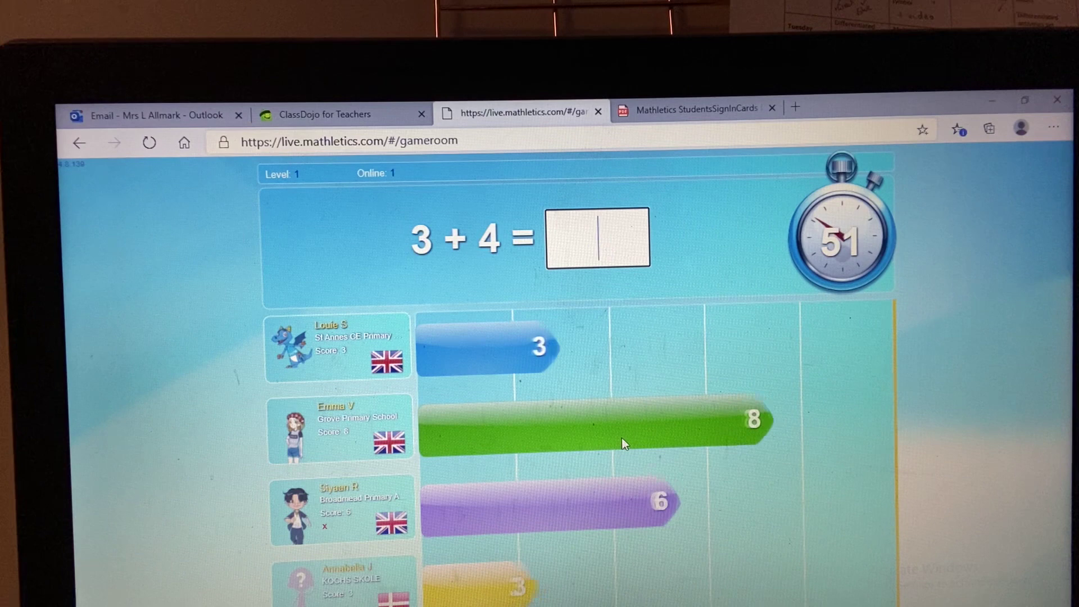
{"action": "type", "text": "7"}
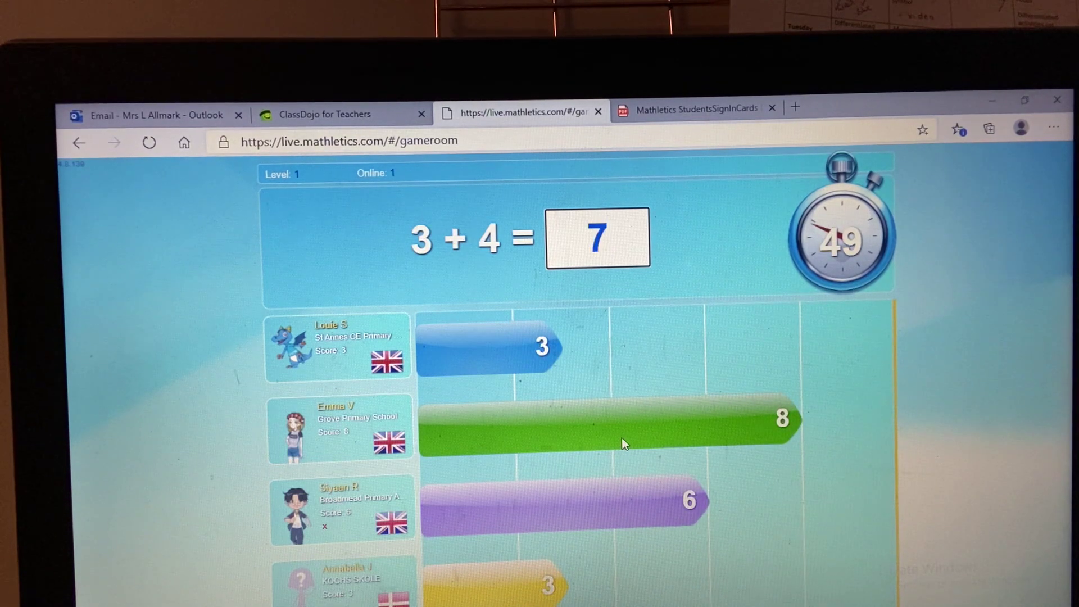
{"action": "key", "text": "Return"}
{"action": "type", "text": "2"}
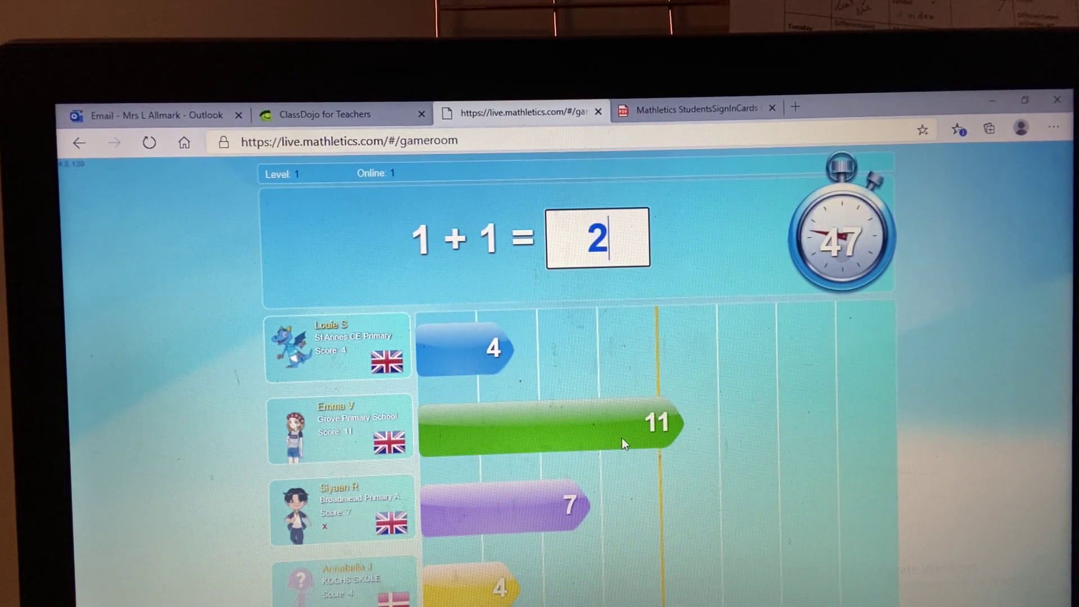
{"action": "type", "text": "1"}
{"action": "key", "text": "Return"}
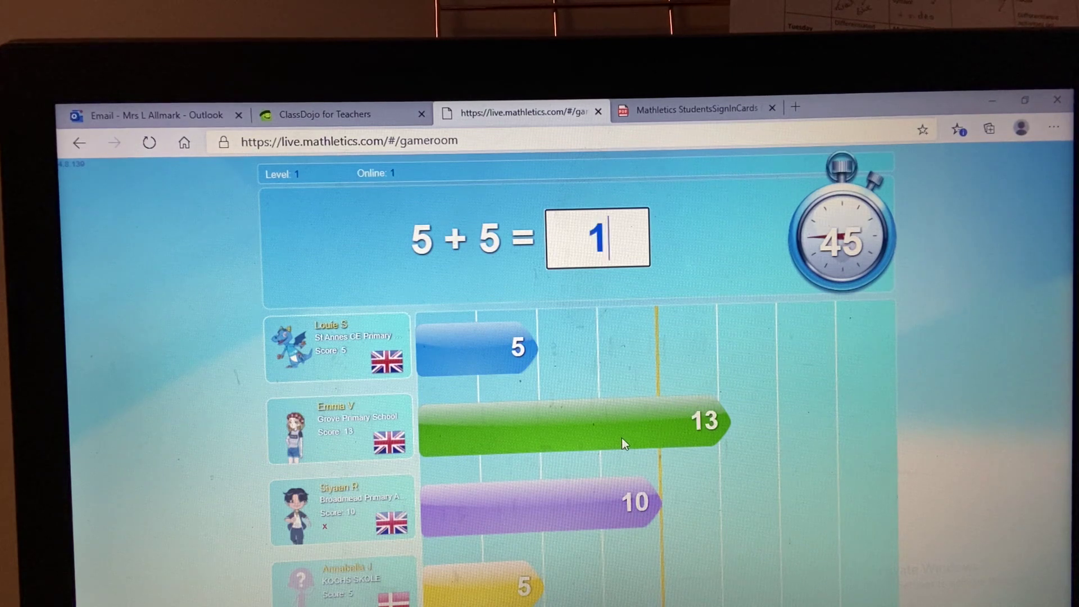
{"action": "type", "text": "0"}
{"action": "key", "text": "Return"}
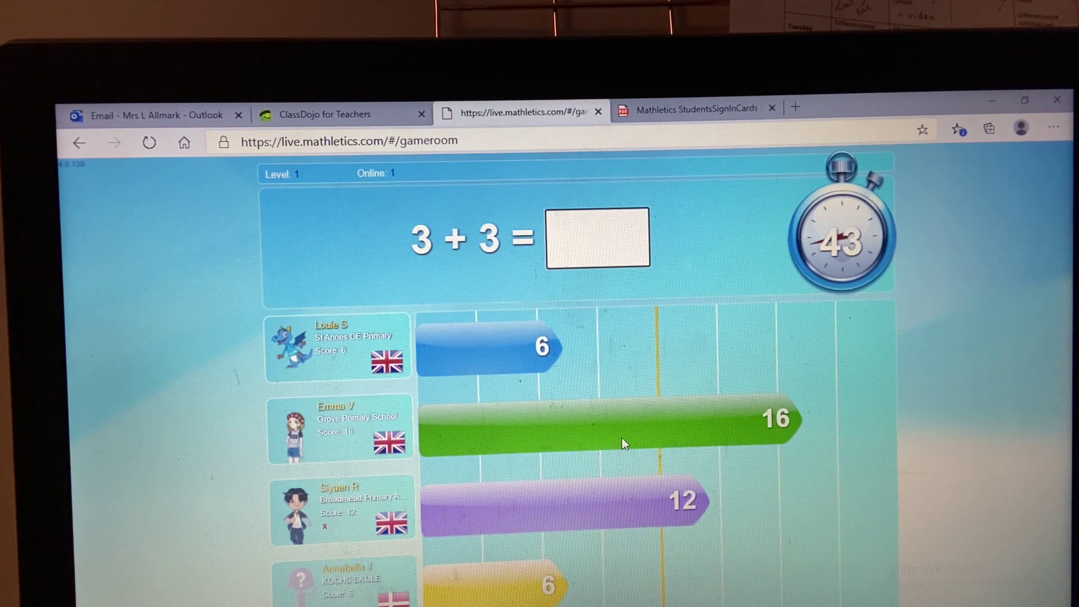
{"action": "key", "text": "Return"}
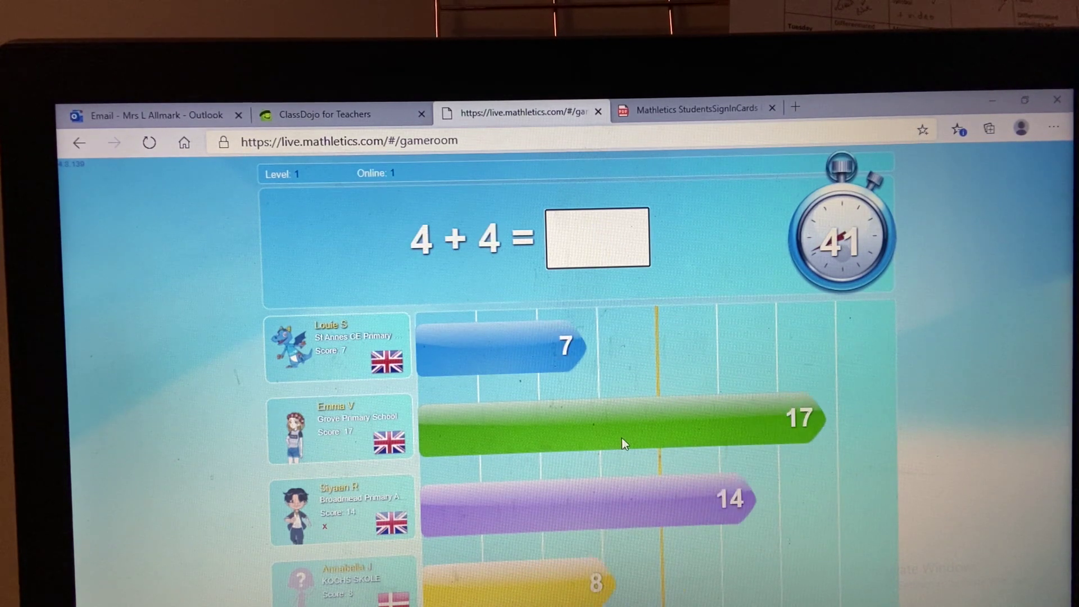
{"action": "type", "text": "8"}
{"action": "key", "text": "Return"}
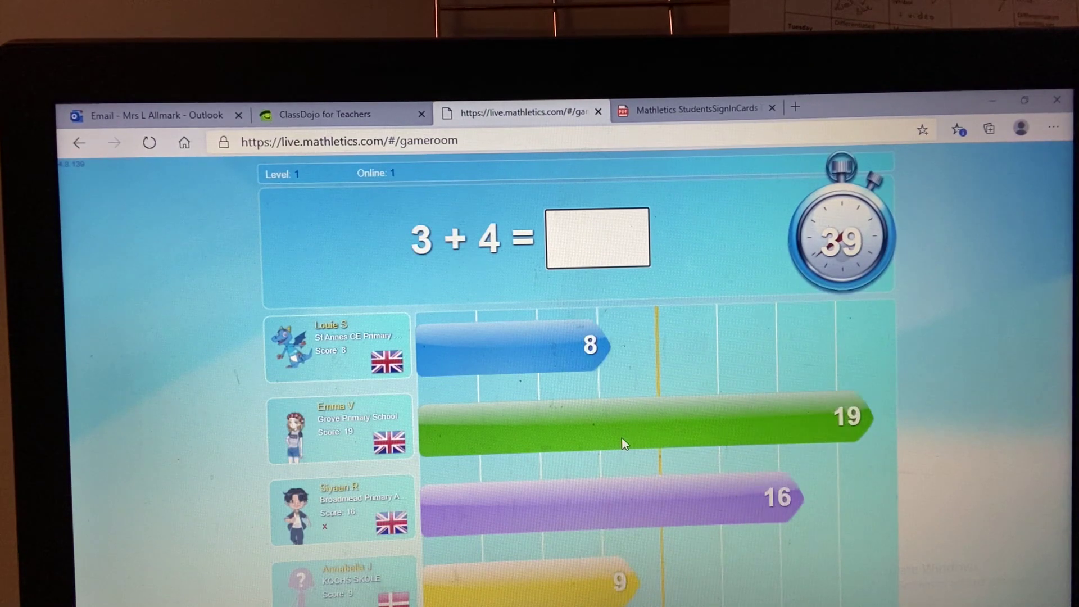
{"action": "key", "text": "Return"}
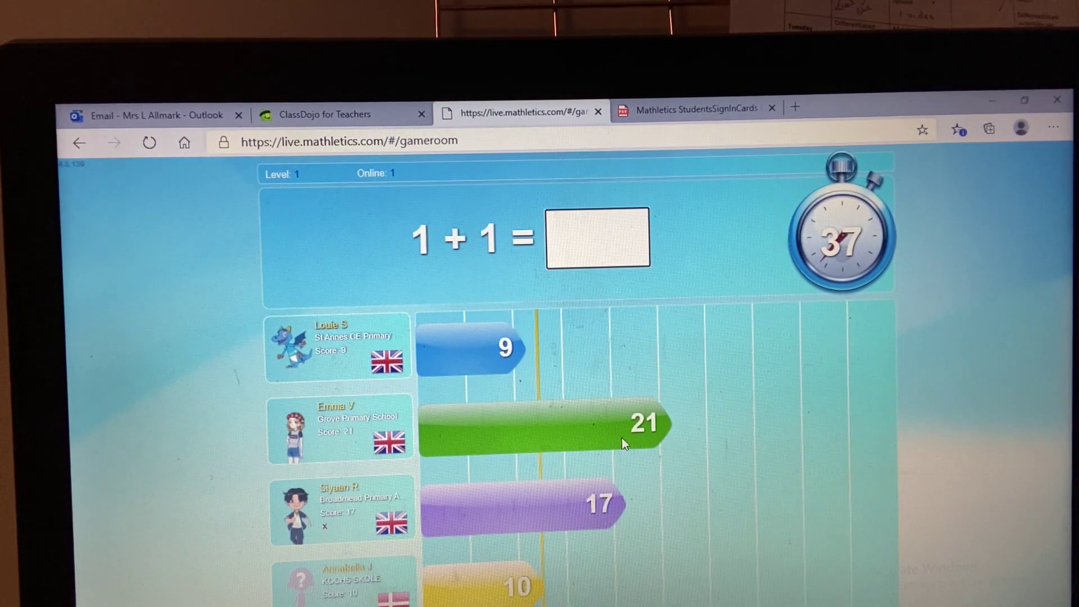
{"action": "type", "text": "2"}
{"action": "key", "text": "Return"}
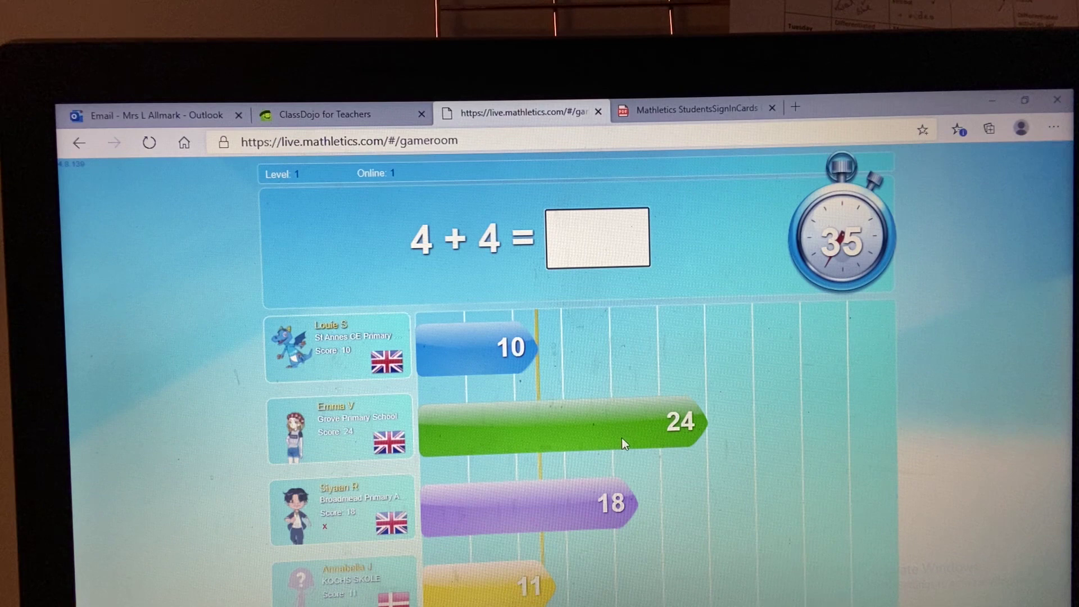
{"action": "key", "text": "Return"}
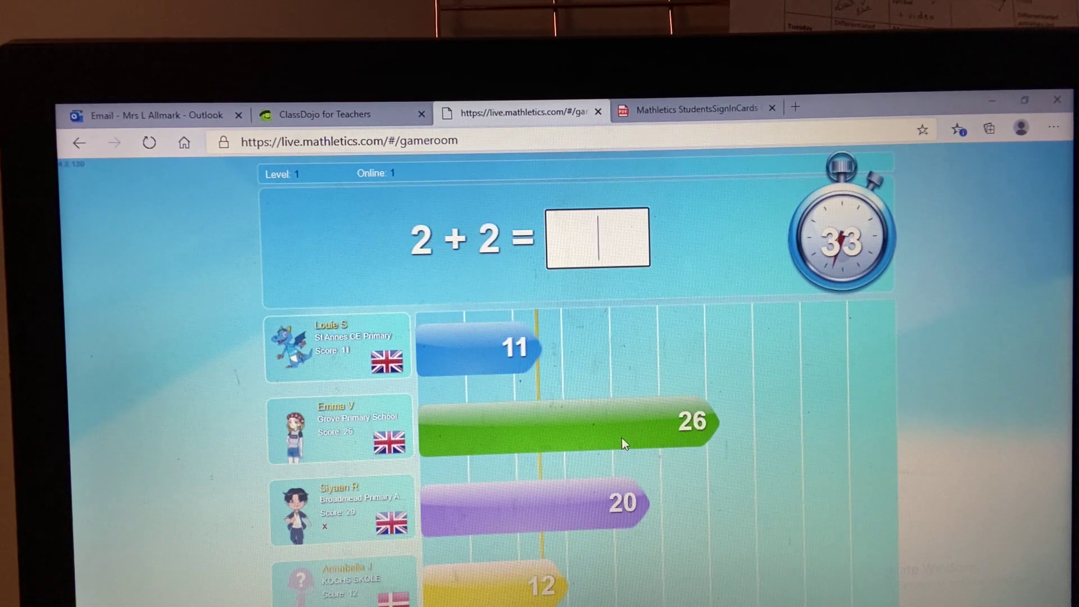
{"action": "type", "text": "4"}
{"action": "key", "text": "Return"}
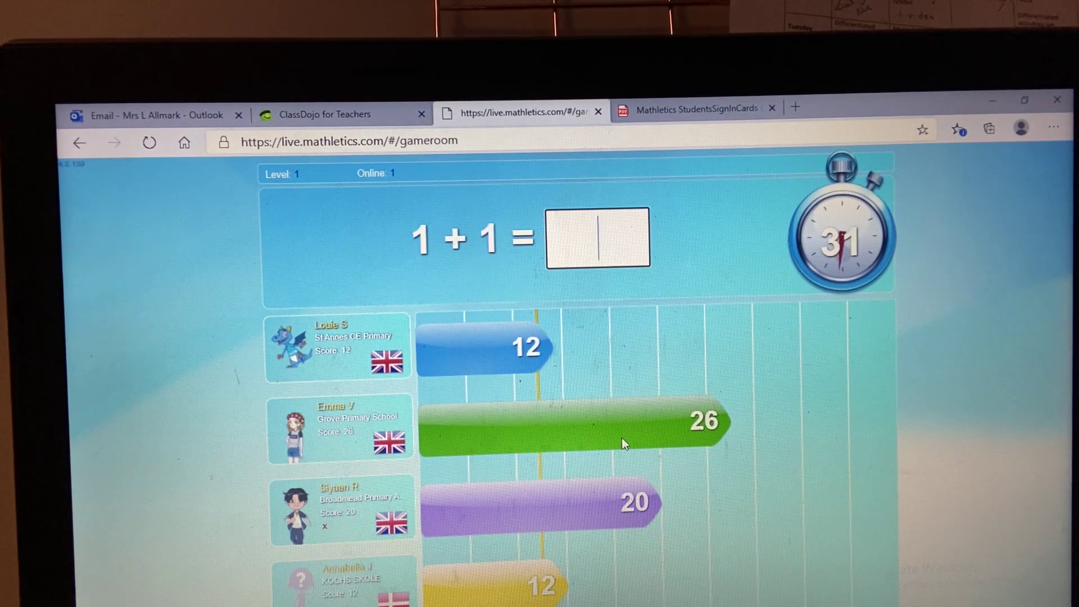
{"action": "key", "text": "Return"}
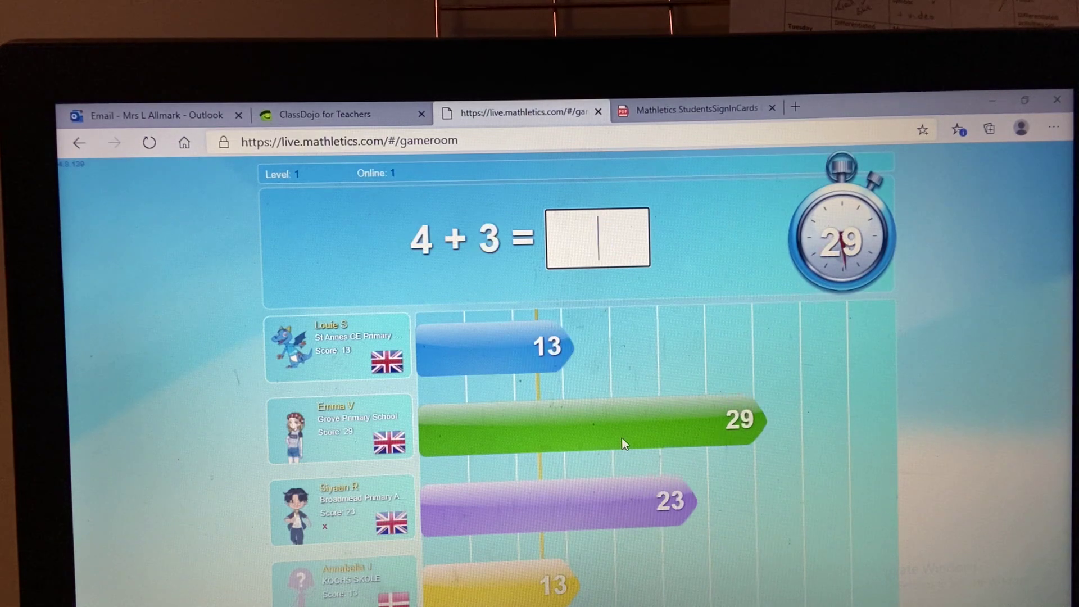
{"action": "type", "text": "7"}
{"action": "key", "text": "Return"}
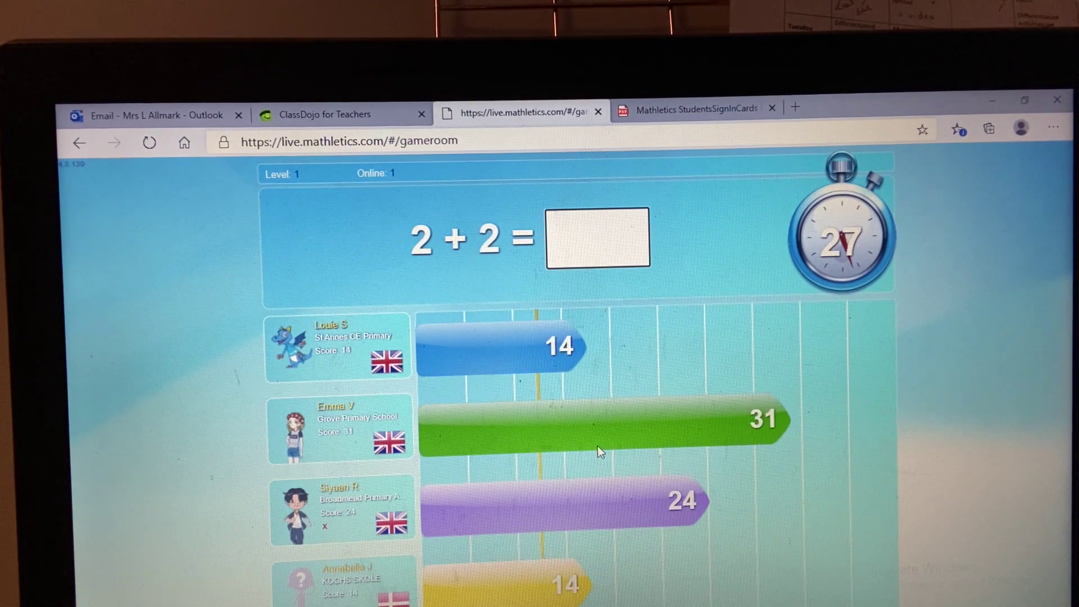
{"action": "type", "text": "4"}
{"action": "key", "text": "Return"}
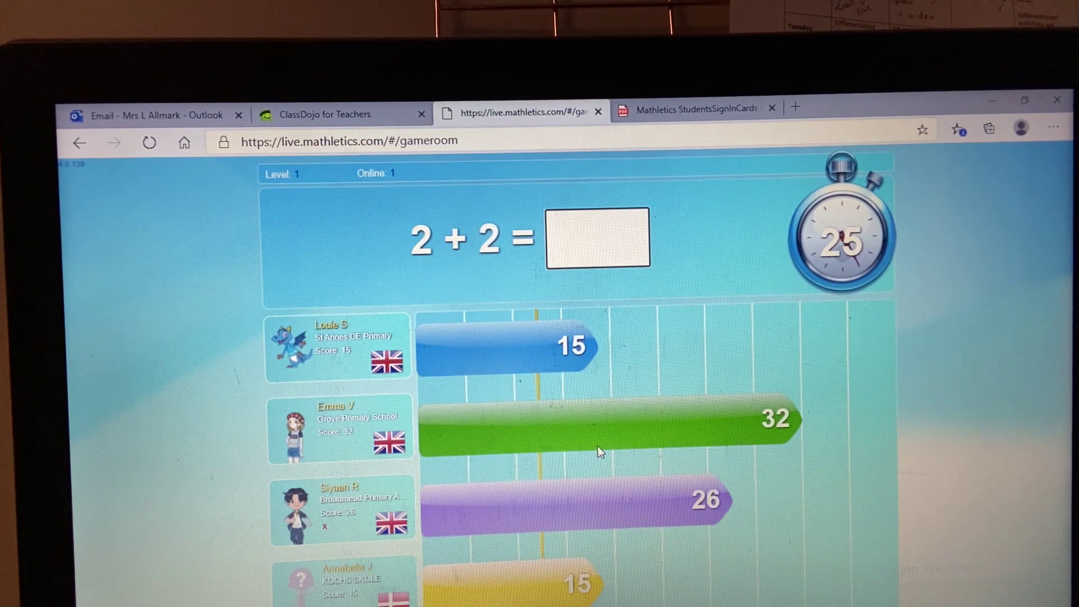
{"action": "type", "text": "4"}
{"action": "key", "text": "Return"}
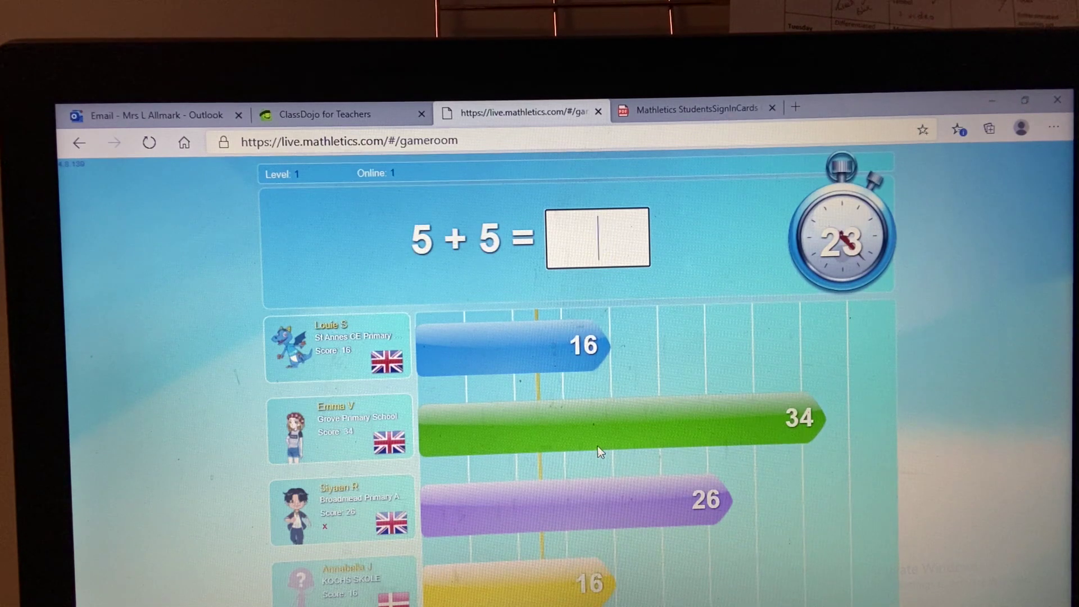
{"action": "key", "text": "Return"}
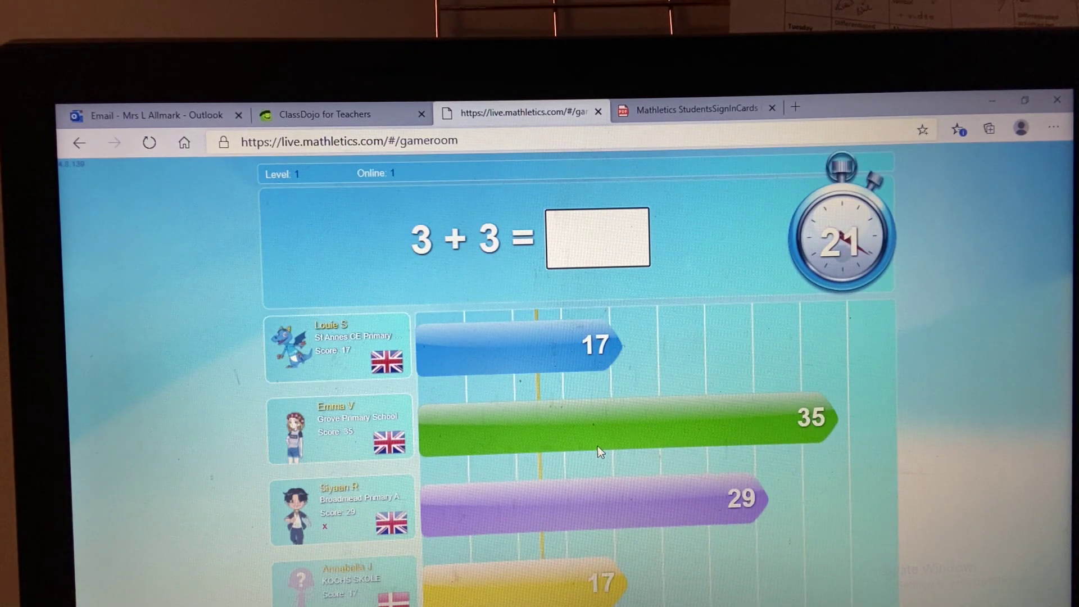
{"action": "type", "text": "6"}
{"action": "key", "text": "Return"}
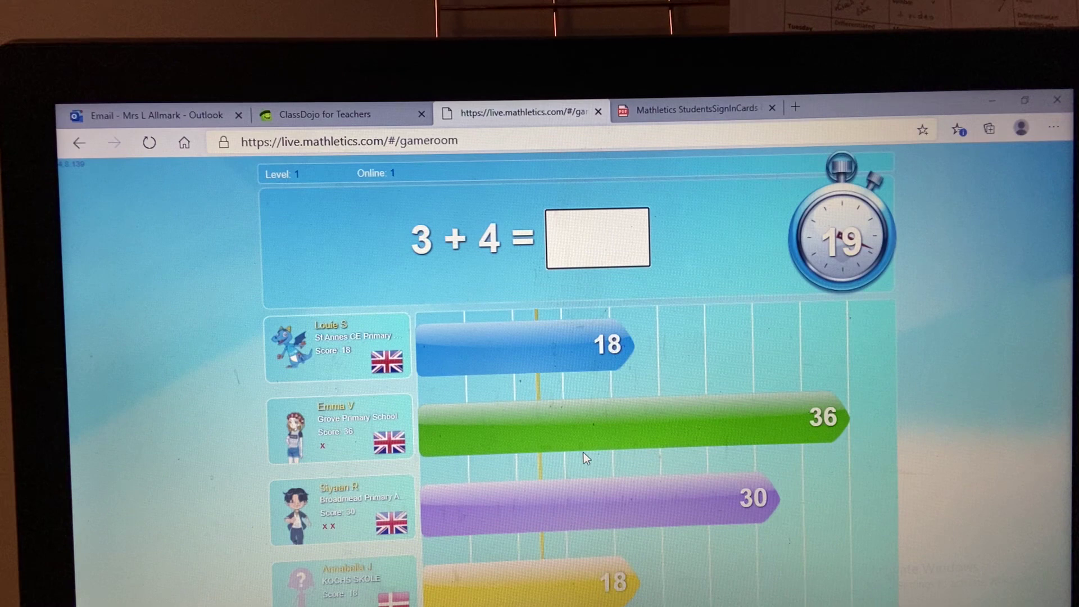
{"action": "type", "text": "7"}
{"action": "key", "text": "Return"}
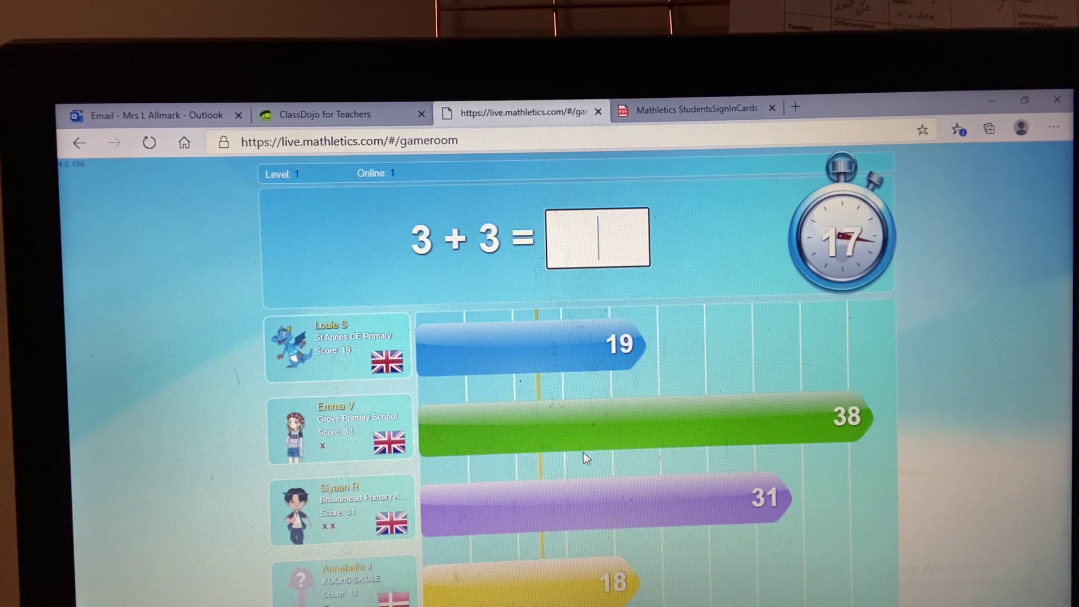
{"action": "type", "text": "6"}
{"action": "key", "text": "Return"}
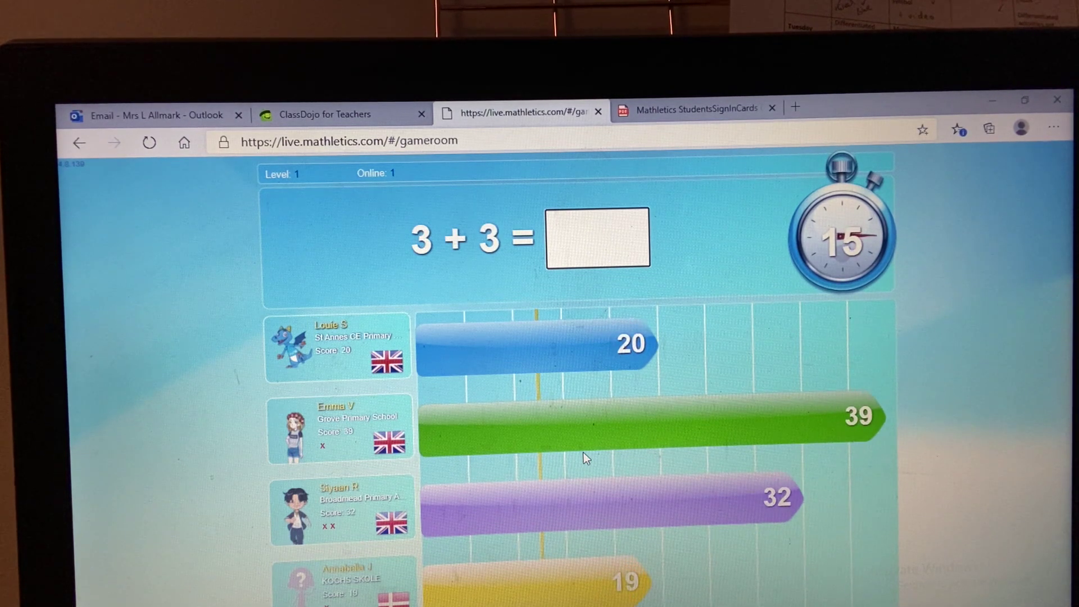
{"action": "type", "text": "6"}
{"action": "key", "text": "Return"}
{"action": "type", "text": "8"}
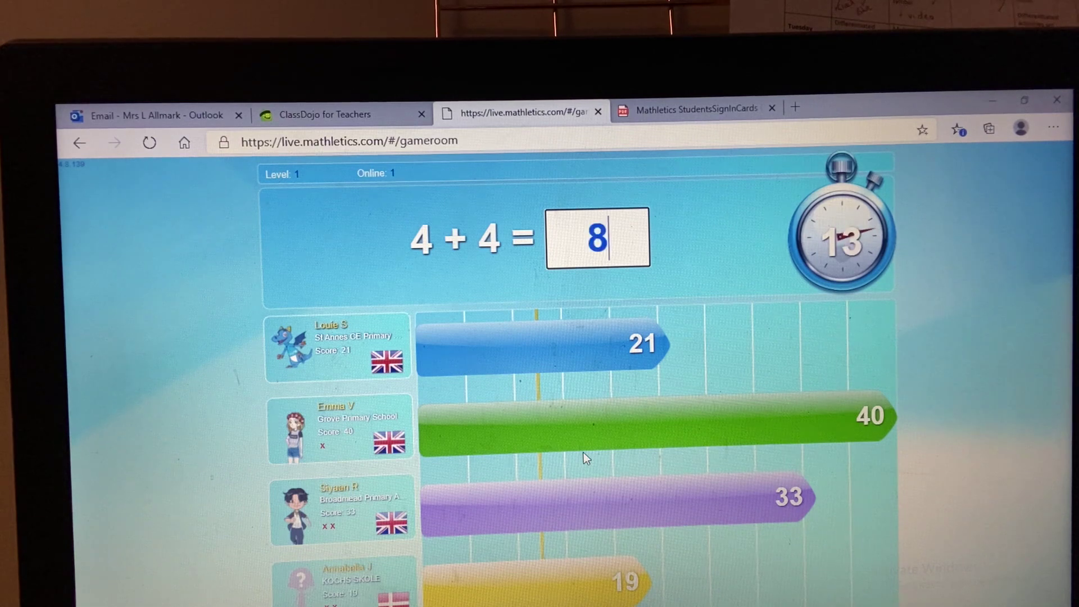
{"action": "key", "text": "Return"}
{"action": "type", "text": "6"}
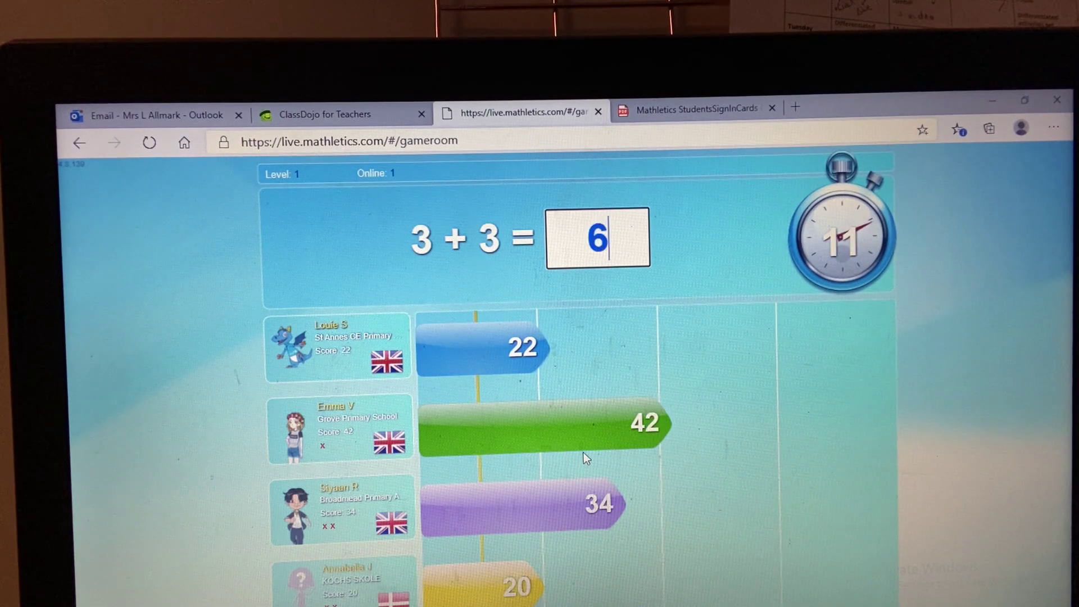
{"action": "key", "text": "Return"}
{"action": "type", "text": "6"}
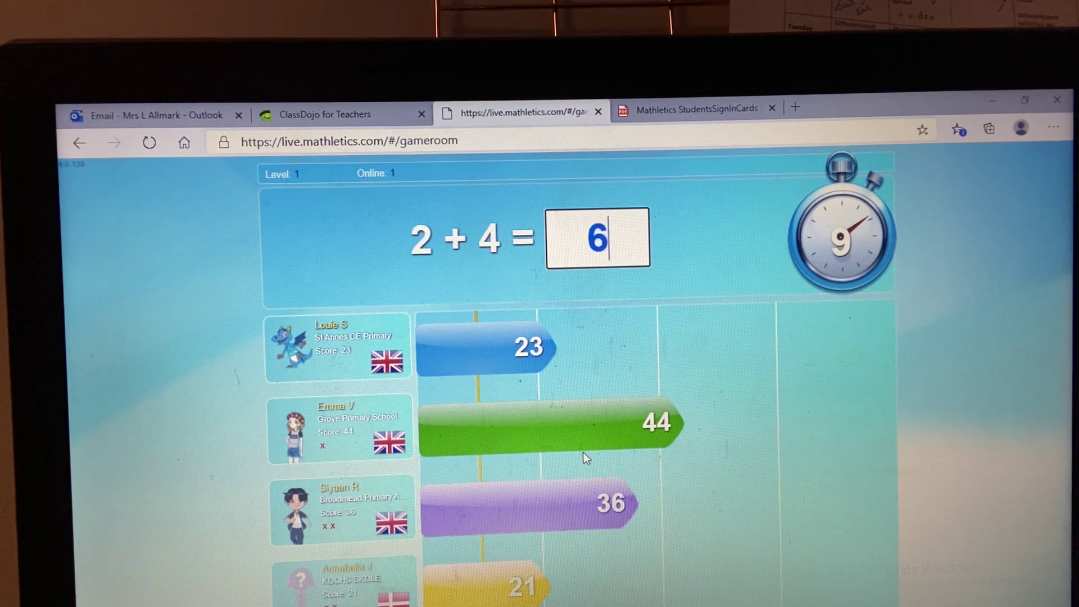
{"action": "key", "text": "Return"}
{"action": "type", "text": "10"}
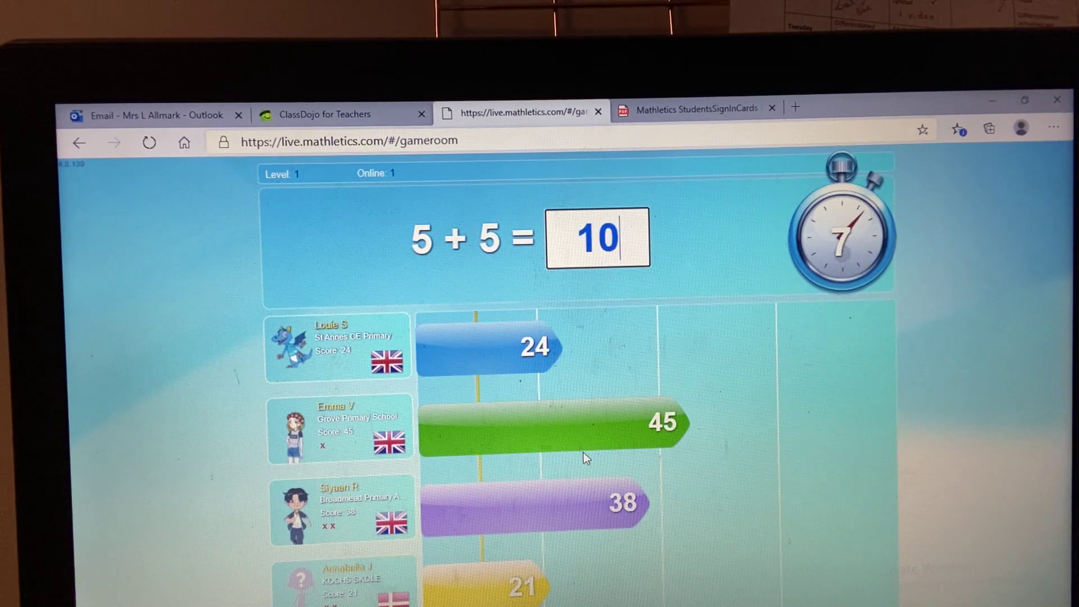
{"action": "key", "text": "Return"}
{"action": "type", "text": "8"}
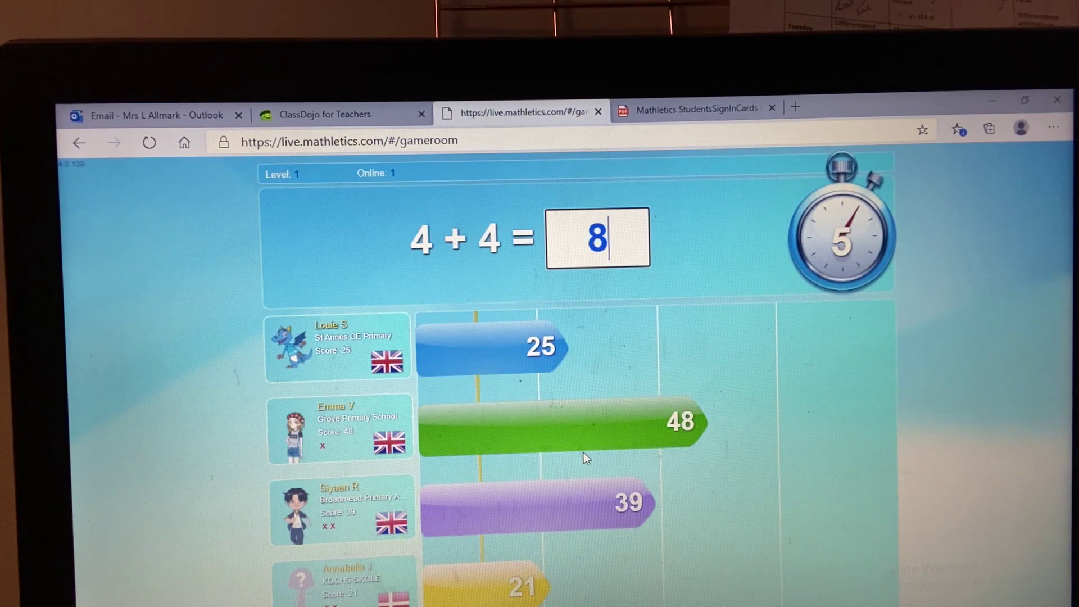
{"action": "key", "text": "Return"}
{"action": "type", "text": "2"}
{"action": "key", "text": "Return"}
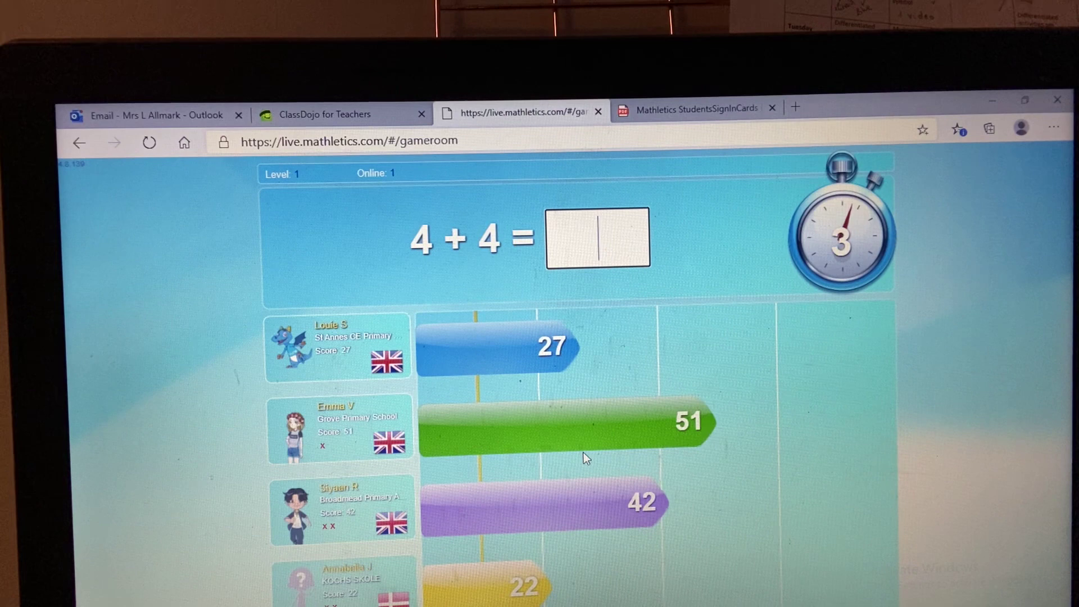
{"action": "type", "text": "8"}
{"action": "key", "text": "Return"}
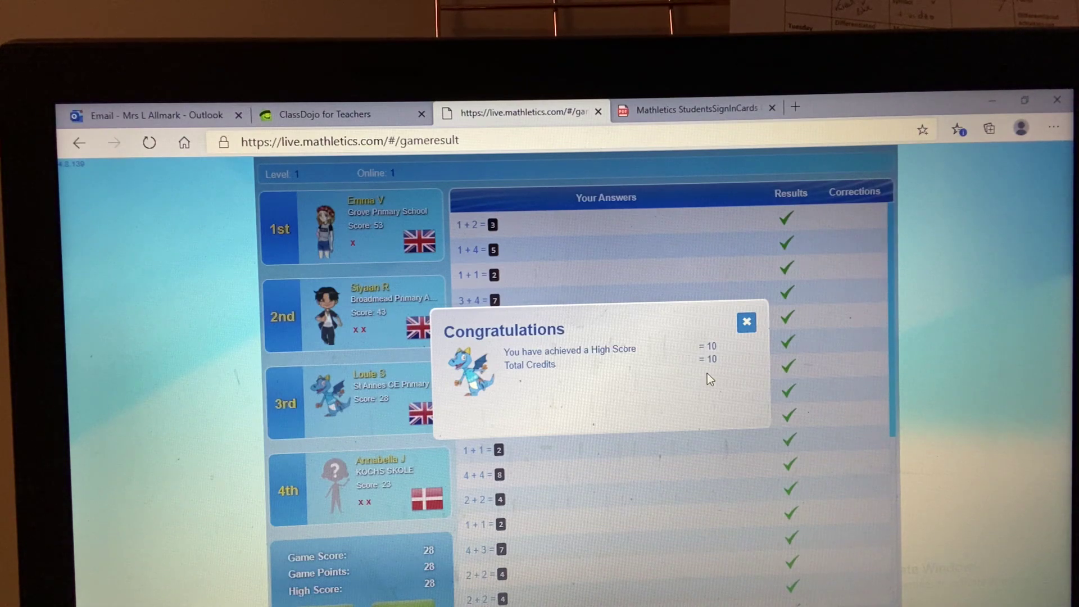
Close the high-score Congratulations dialog.
{"action": "left_click", "coordinate": [747, 322]}
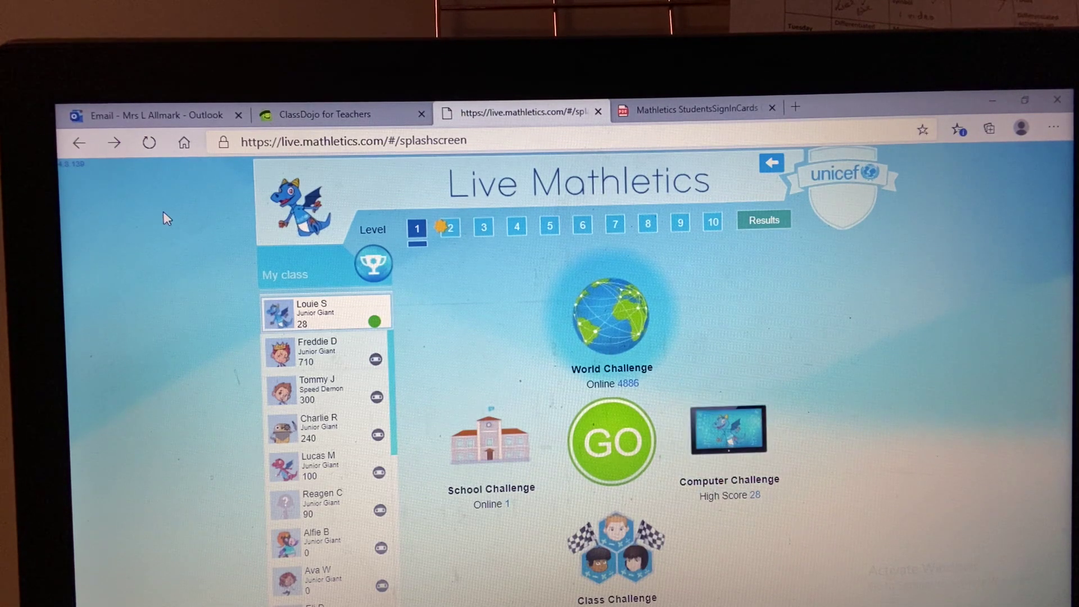
Leave Live Mathletics for the Learn page showing the assigned test, topics and 38/200 points.
{"action": "left_click", "coordinate": [79, 142]}
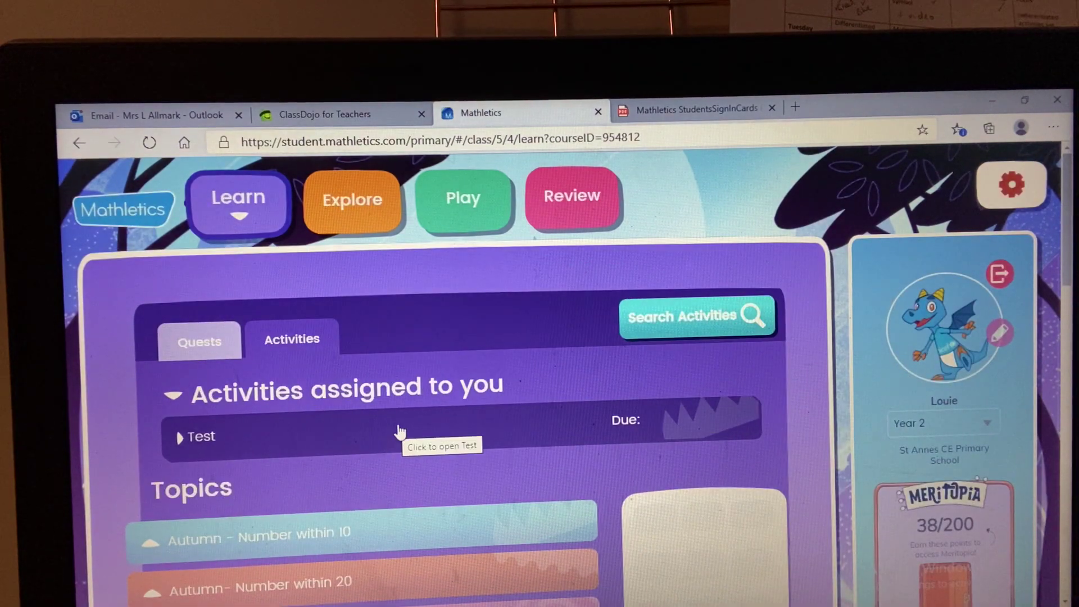
{"action": "scroll", "coordinate": [396, 439], "scroll_direction": "down", "scroll_amount": 5}
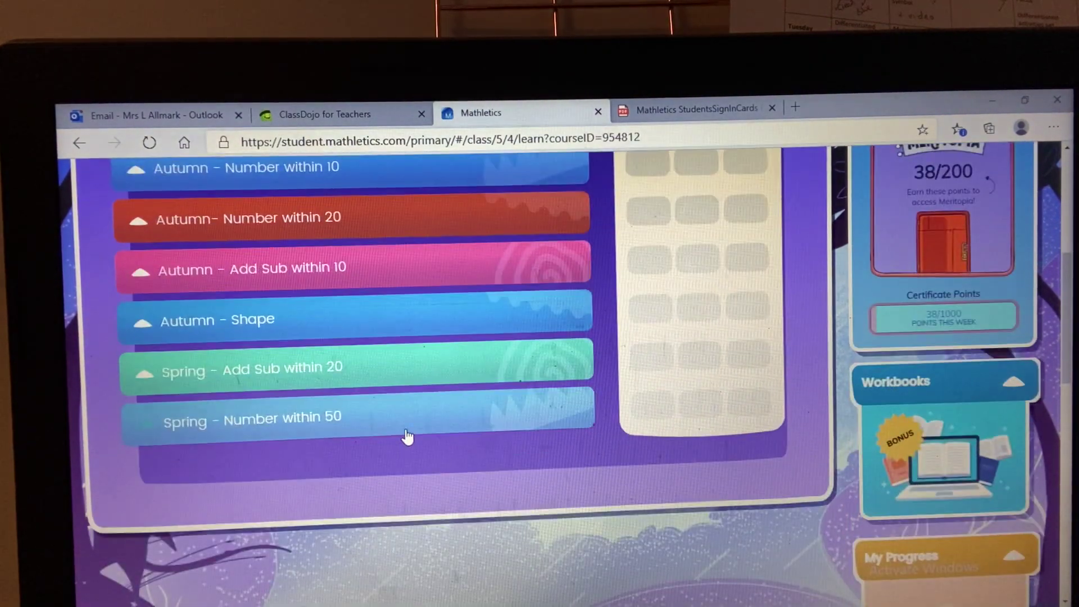
{"action": "scroll", "coordinate": [455, 380], "scroll_direction": "up", "scroll_amount": 4}
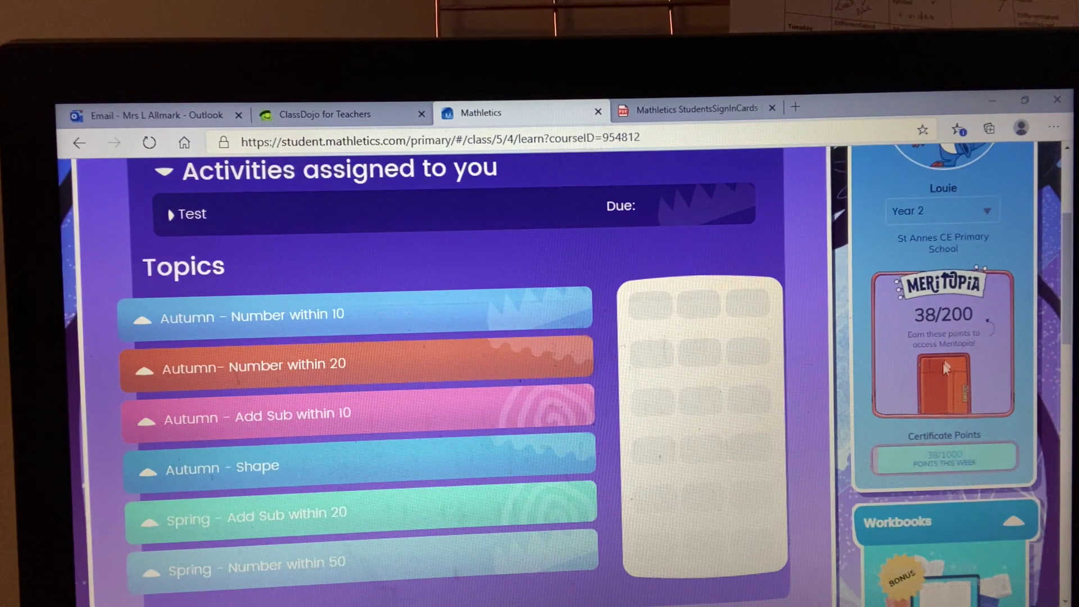
{"action": "scroll", "coordinate": [953, 370], "scroll_direction": "up", "scroll_amount": 3}
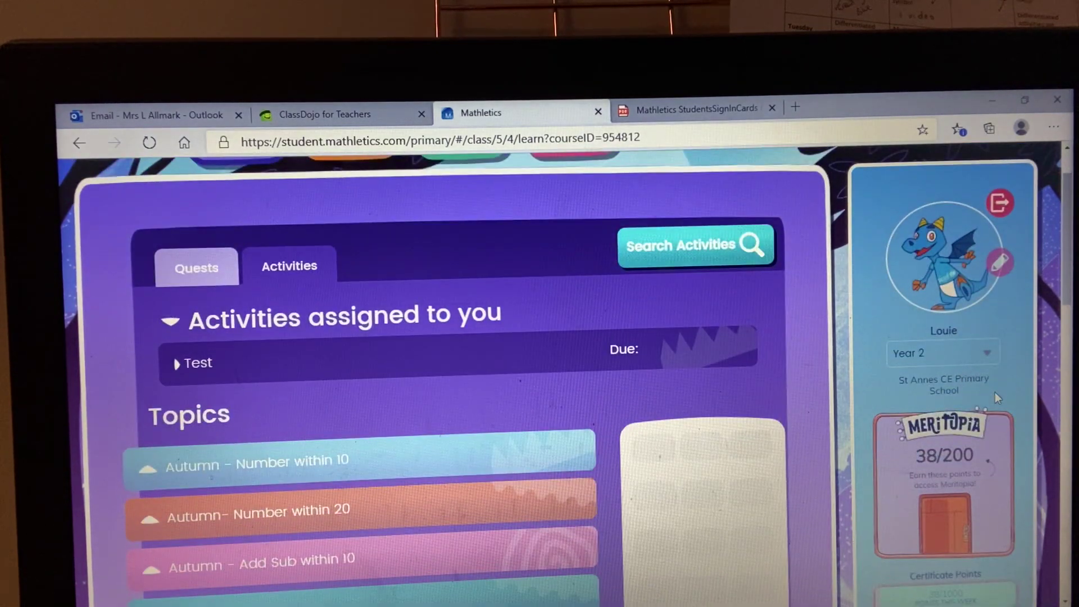
{"action": "scroll", "coordinate": [953, 369], "scroll_direction": "up", "scroll_amount": 2}
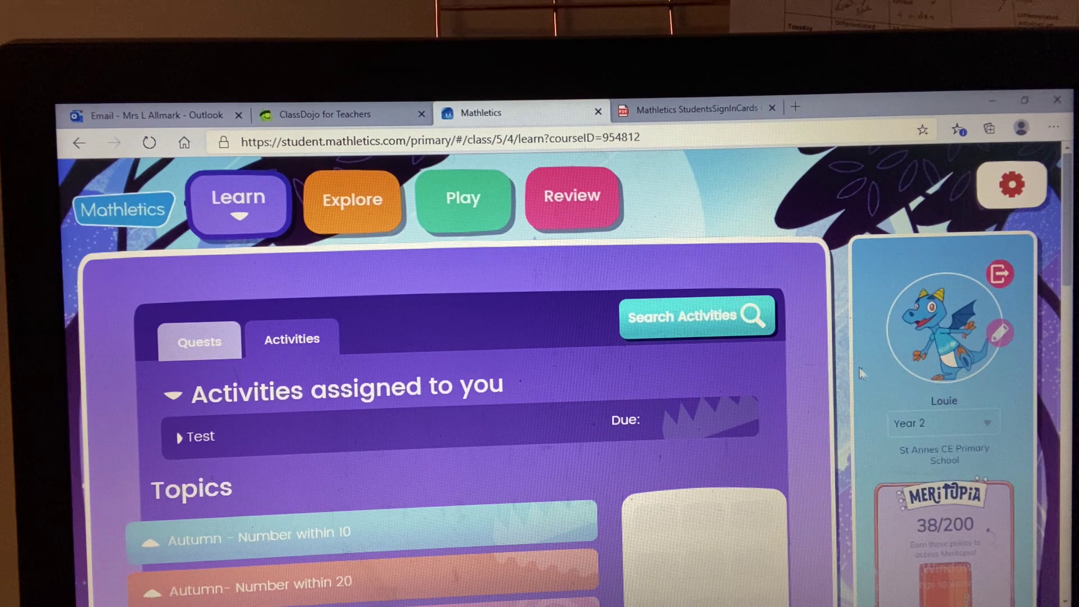